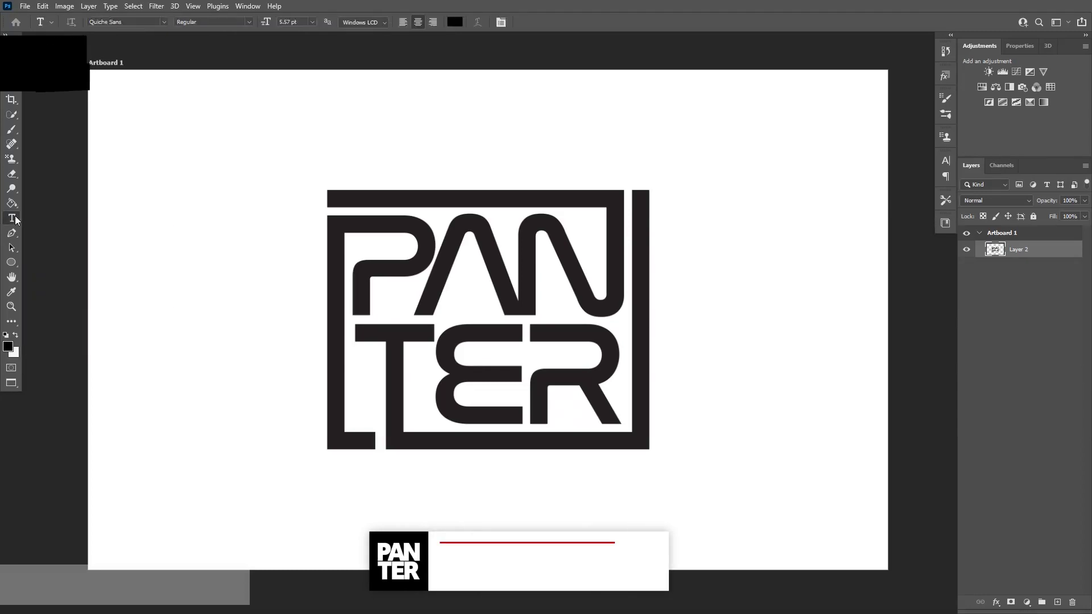
Select the Type tool, then return to the Move tool
click(14, 219)
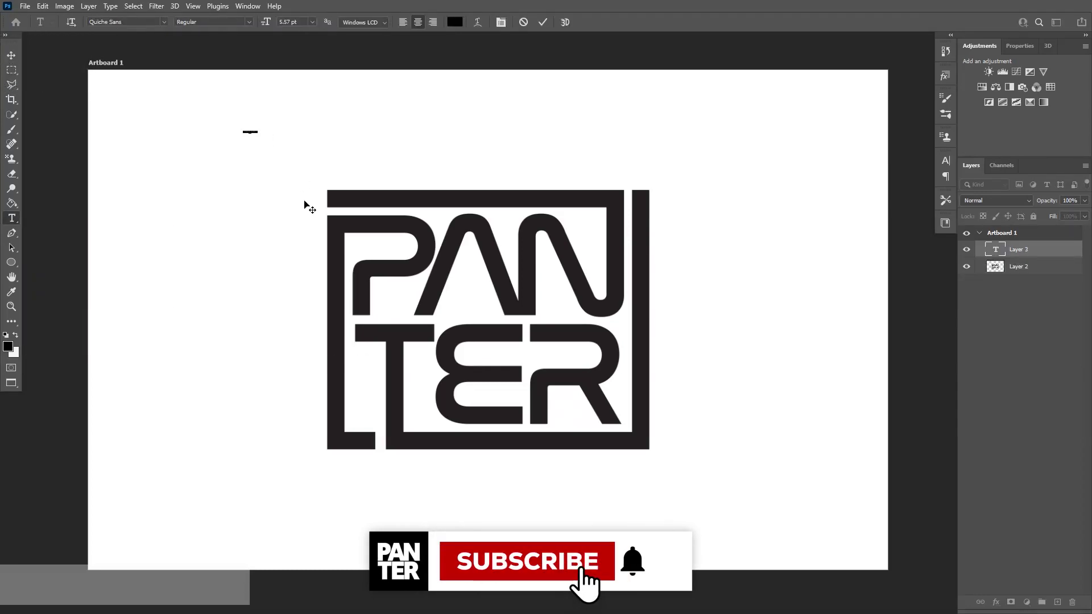
click(11, 56)
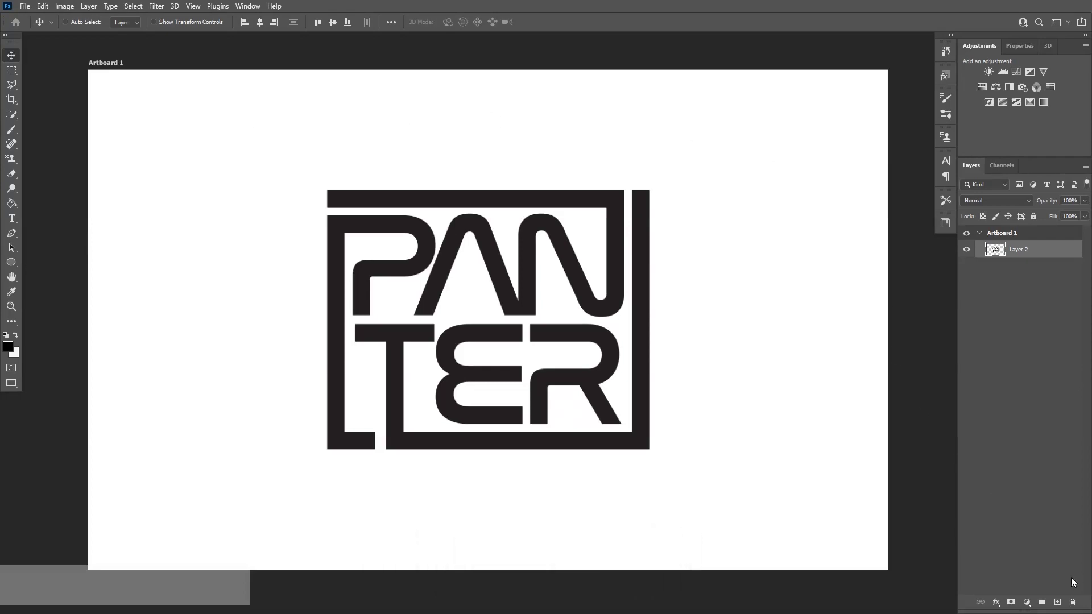
Create Layer 3 beneath the logo layer and set the foreground colour to black
click(1057, 604)
drag(1046, 249, 1044, 274)
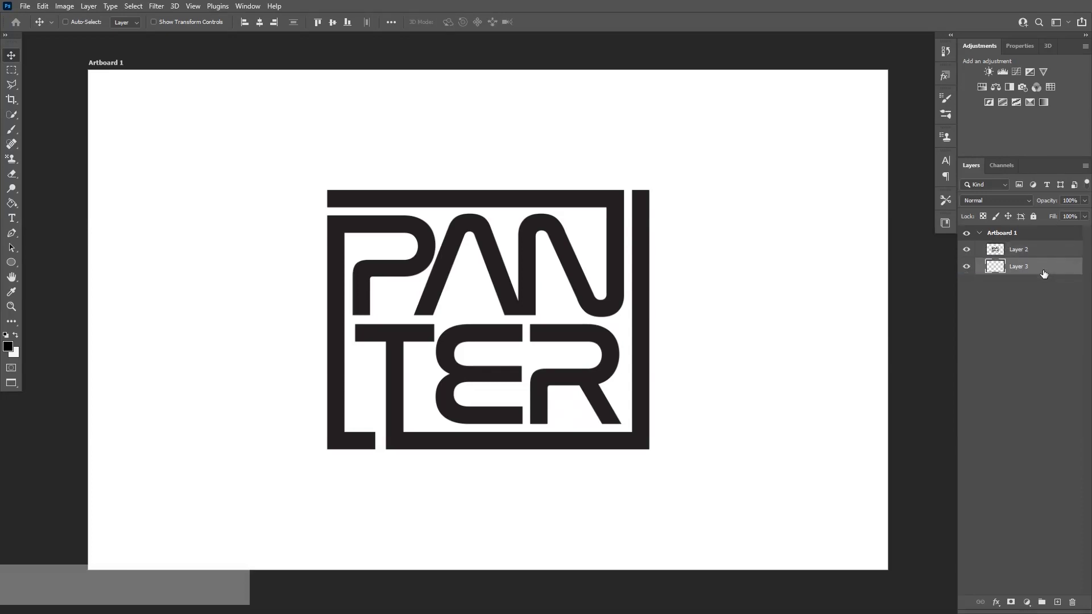
click(10, 349)
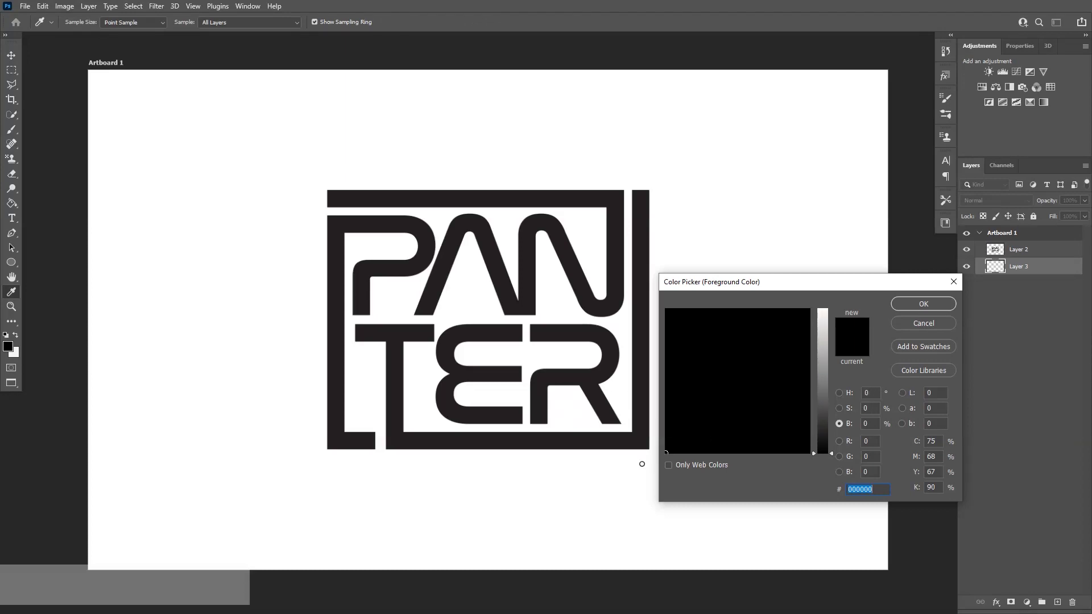
click(901, 298)
Fill Layer 3 with black using the Paint Bucket, then select Layer 2
key(v)
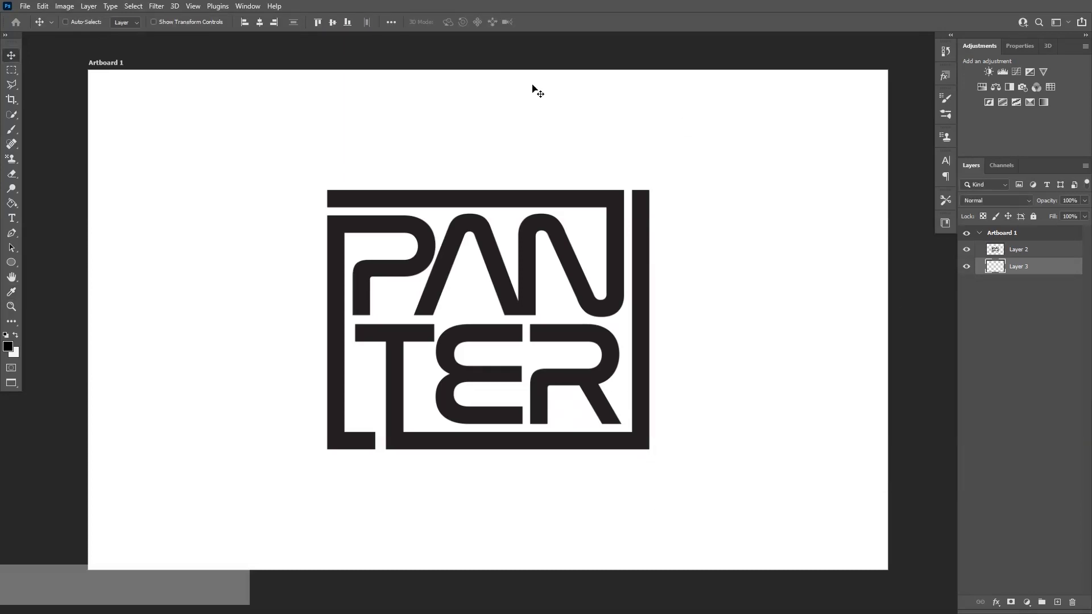
click(15, 203)
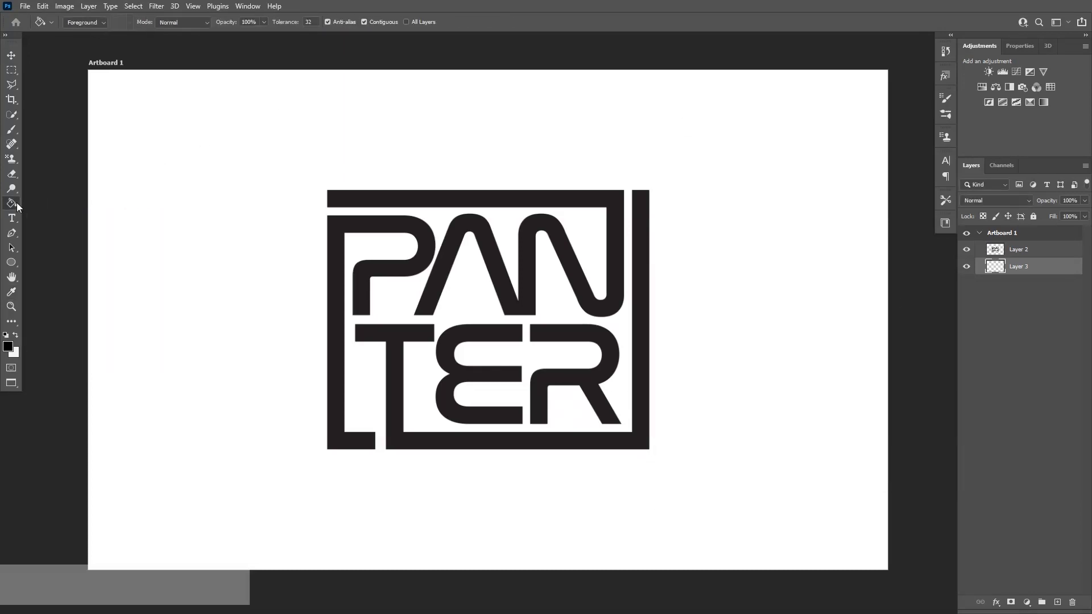
click(255, 172)
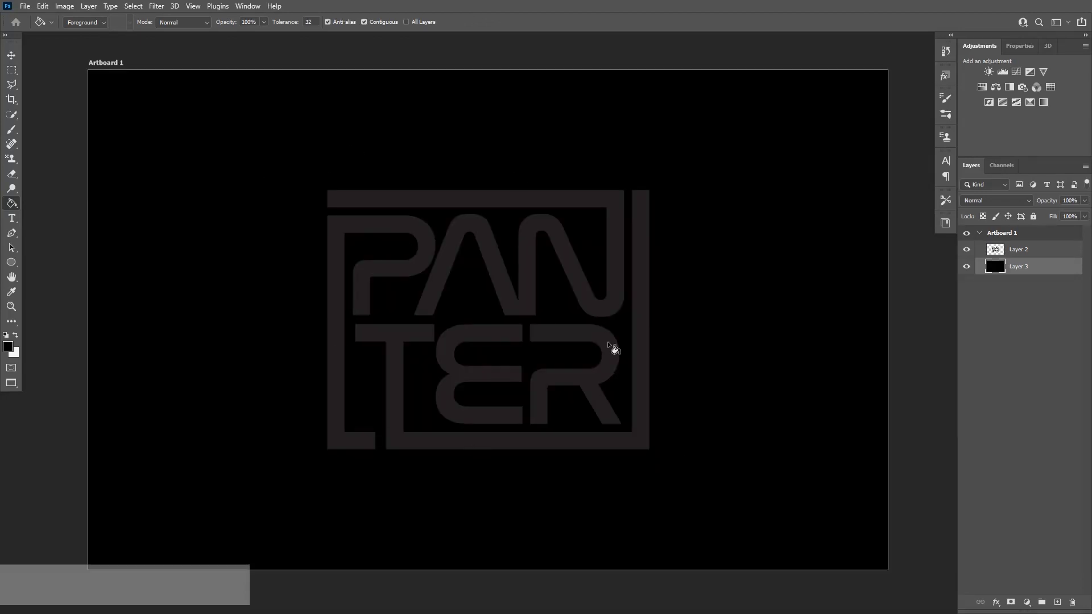
click(11, 55)
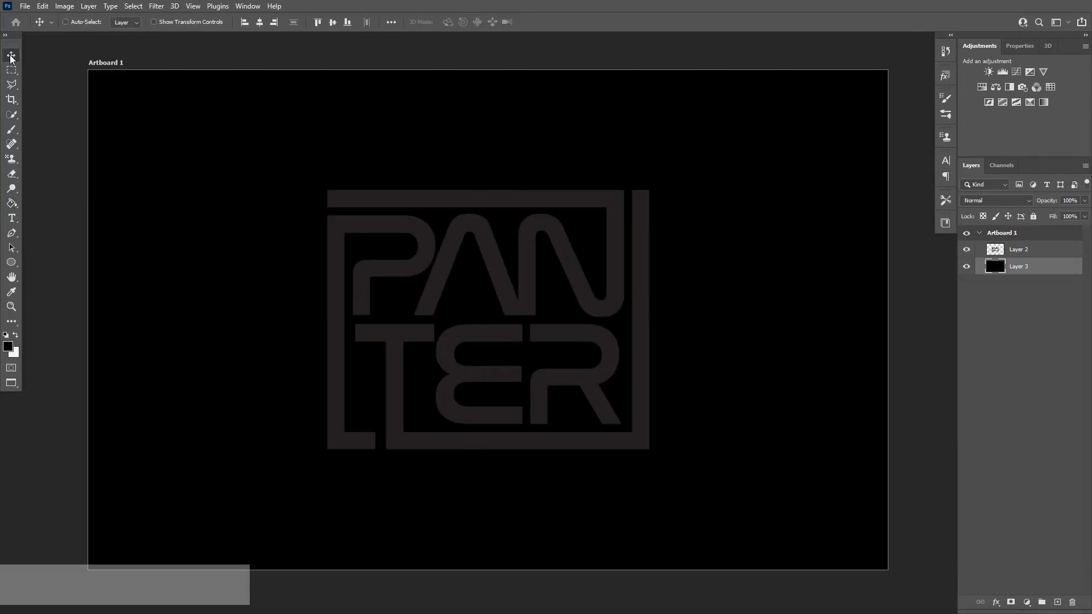
key(alt+bracketright)
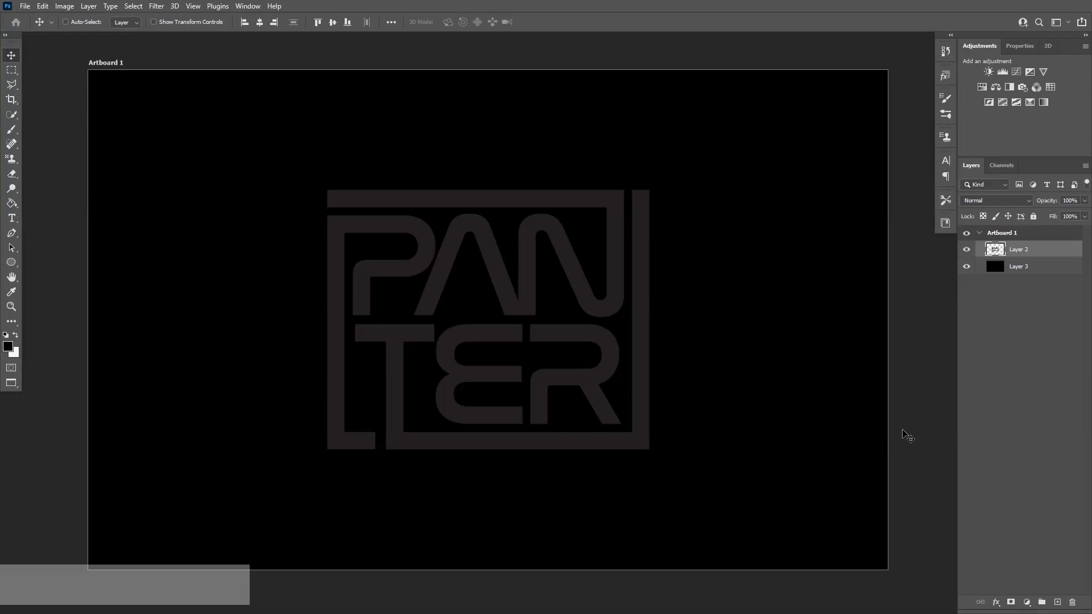
Add a grey #818181 Color Overlay to Layer 2's layer style
double_click(1062, 251)
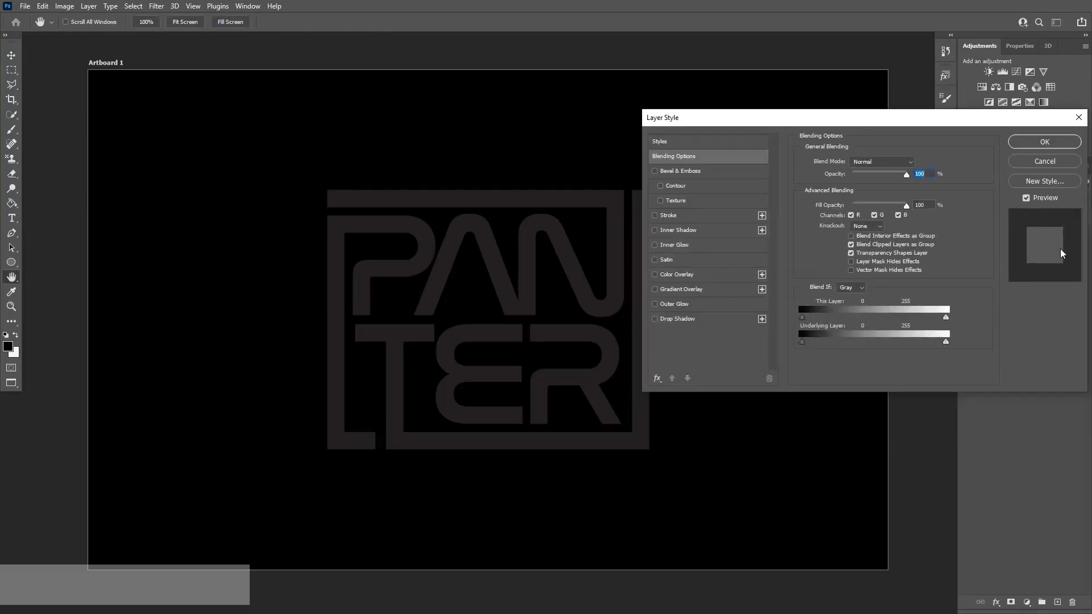
click(684, 274)
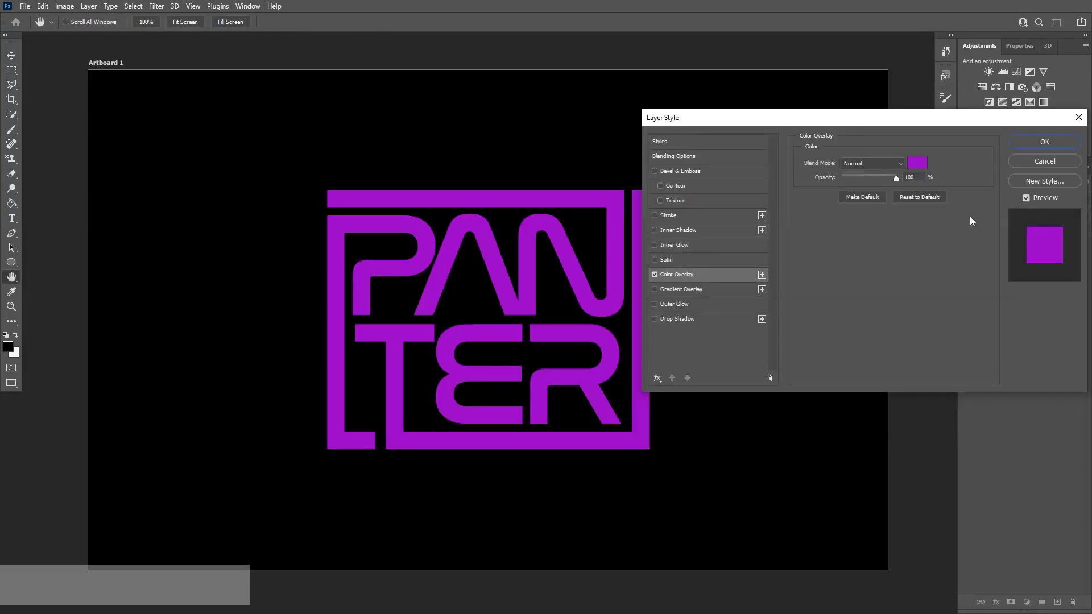
click(918, 164)
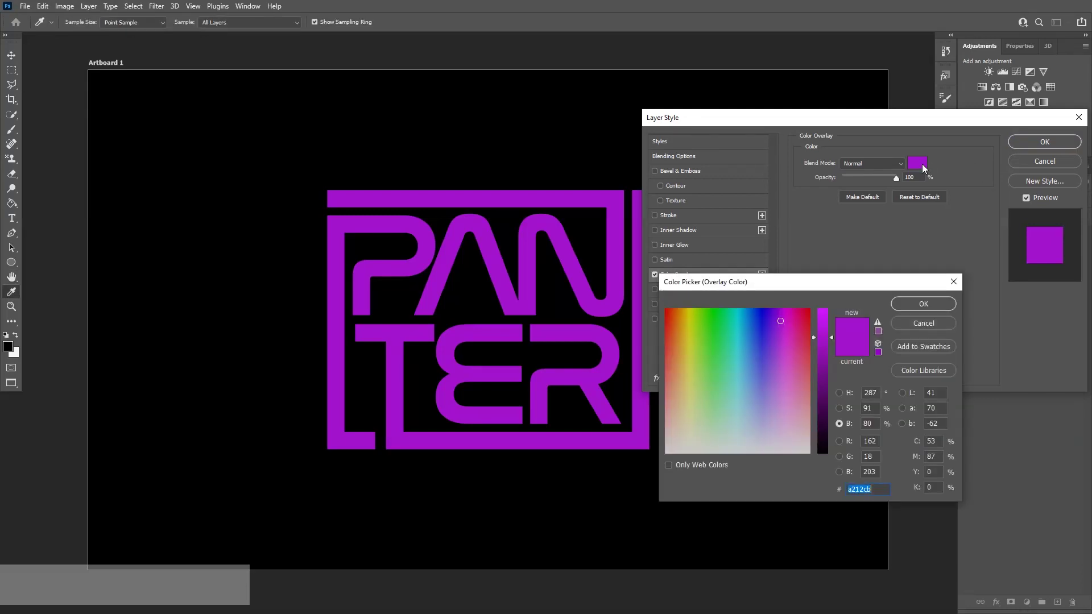
mouse_move(723, 420)
mouse_down()
mouse_move(716, 462)
mouse_move(745, 465)
mouse_up()
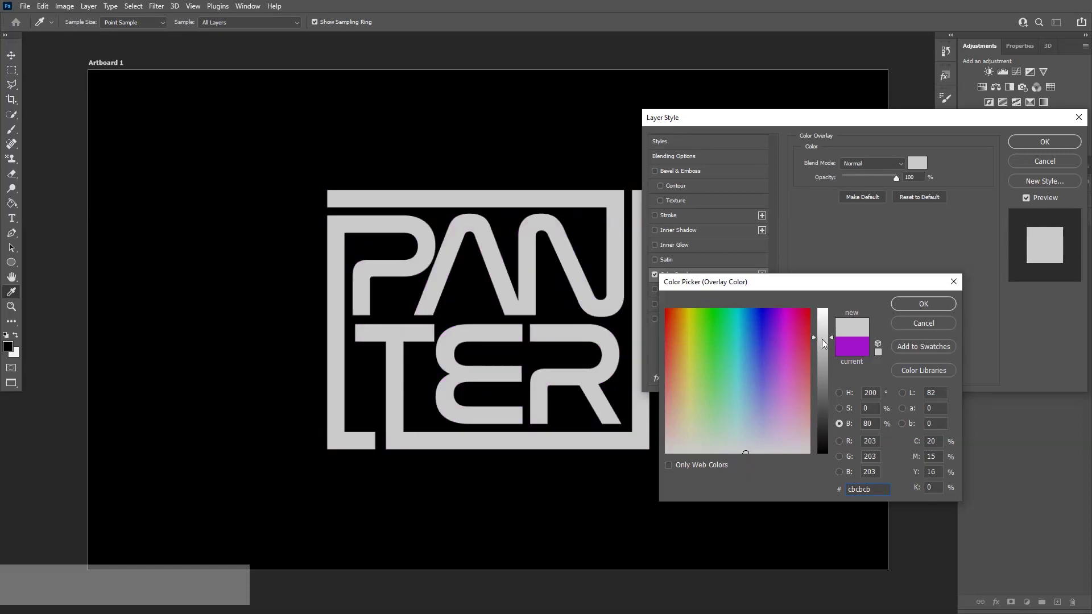
drag(821, 339, 823, 380)
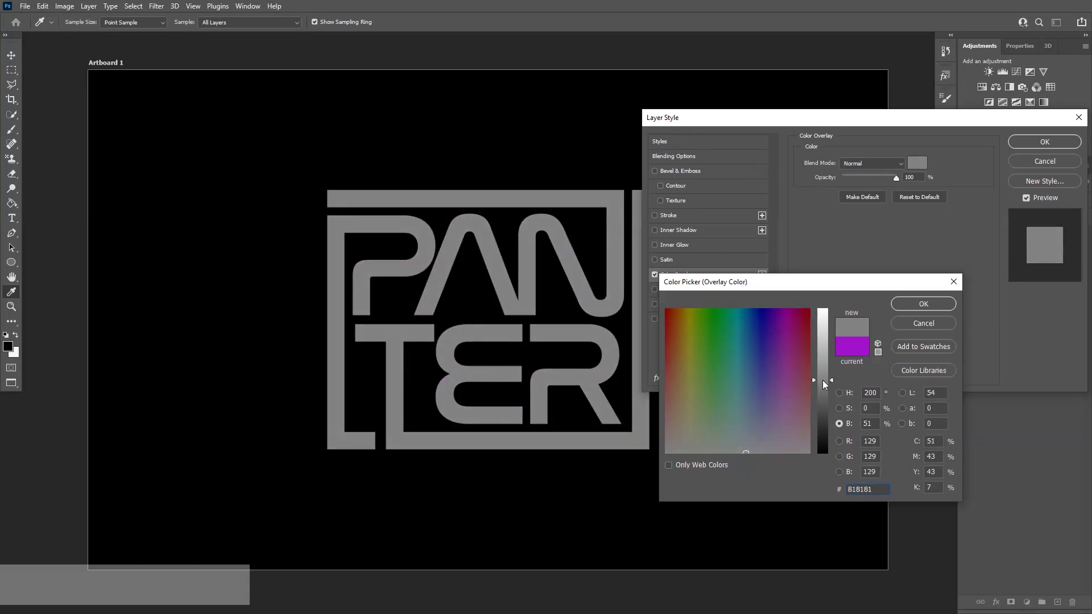
click(917, 303)
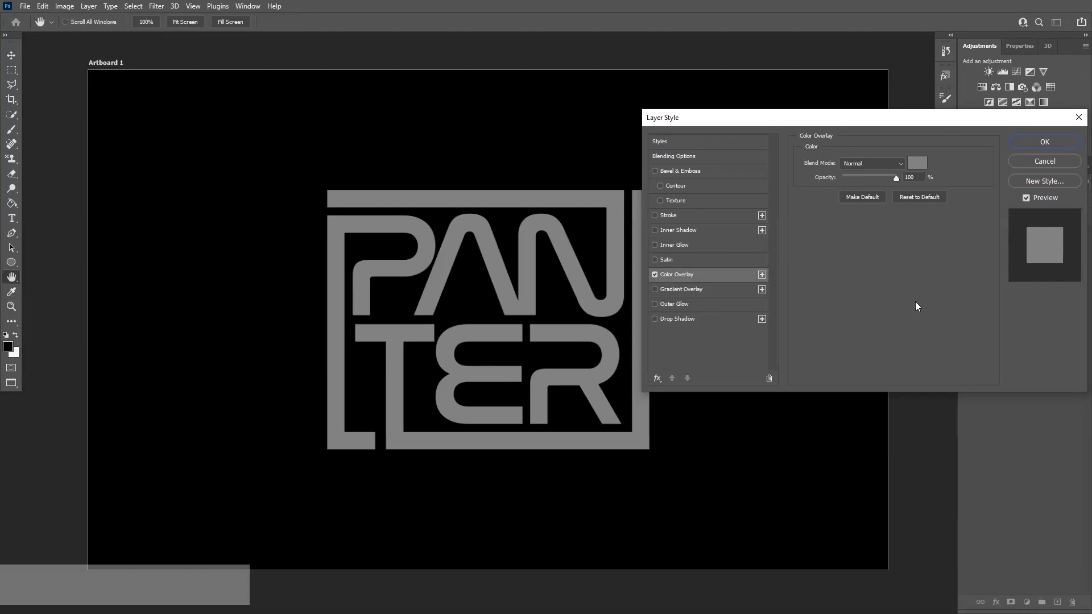
Add an Inner Shadow with 0 px distance, 40 px size and 86% opacity
click(706, 229)
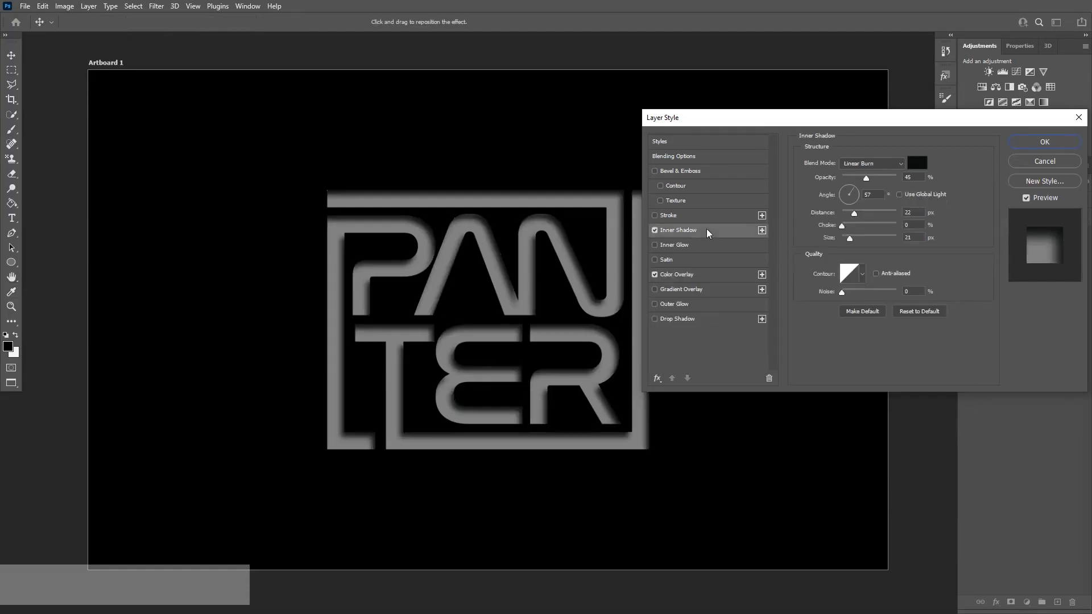
drag(739, 117, 782, 117)
key(shift+Up)
key(Up)
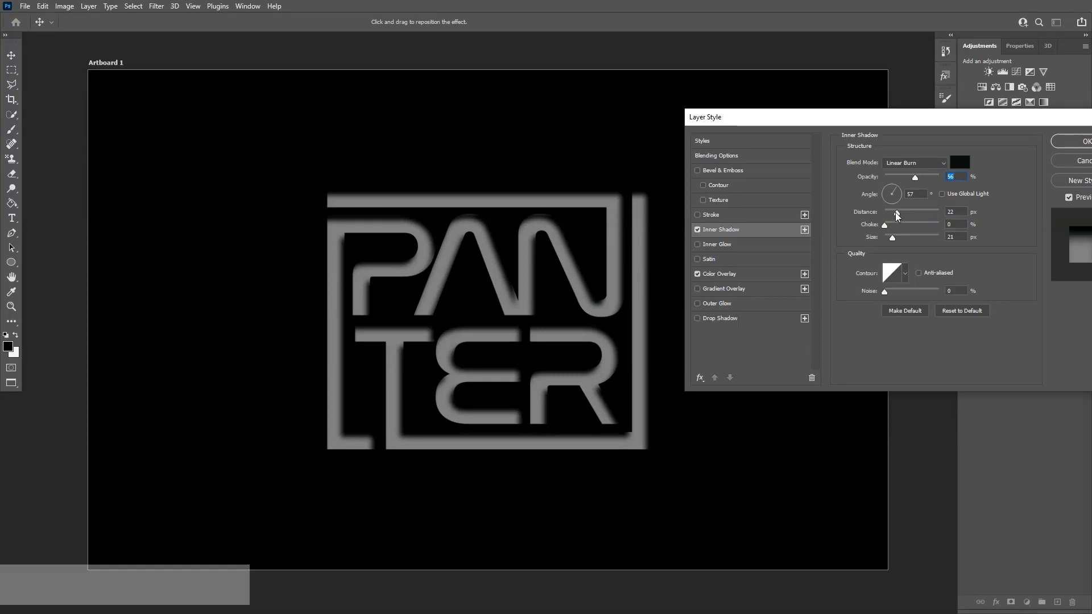
drag(896, 211, 900, 244)
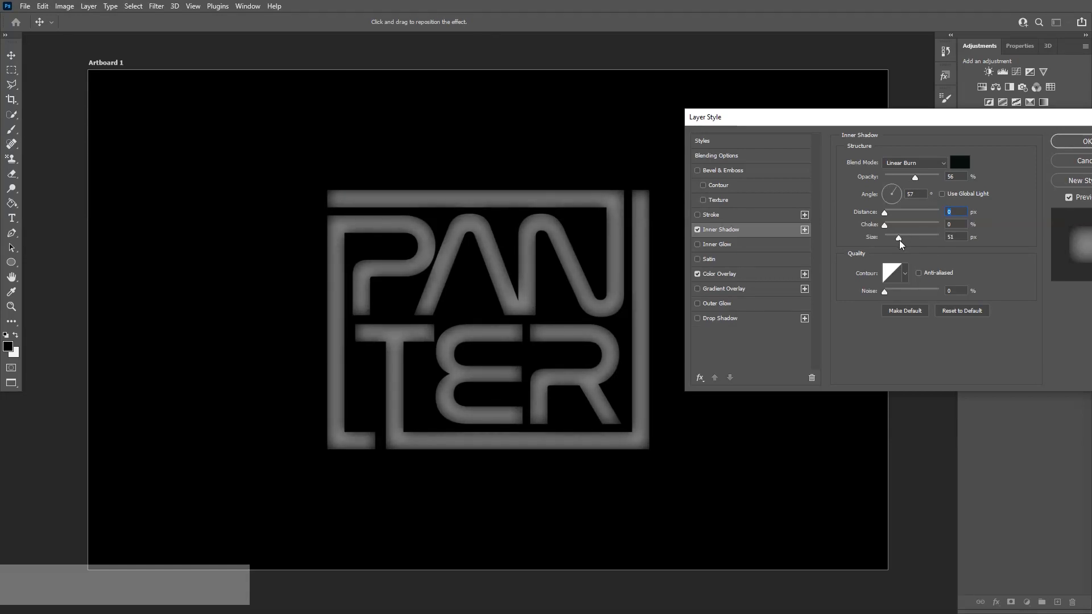
click(900, 240)
drag(900, 237, 915, 241)
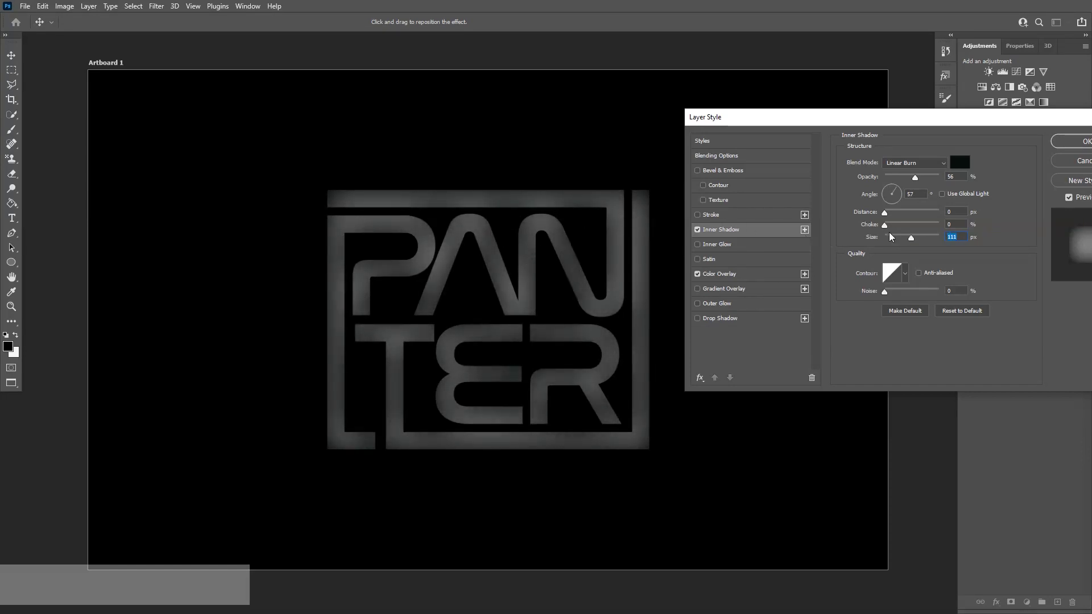
drag(914, 240, 896, 241)
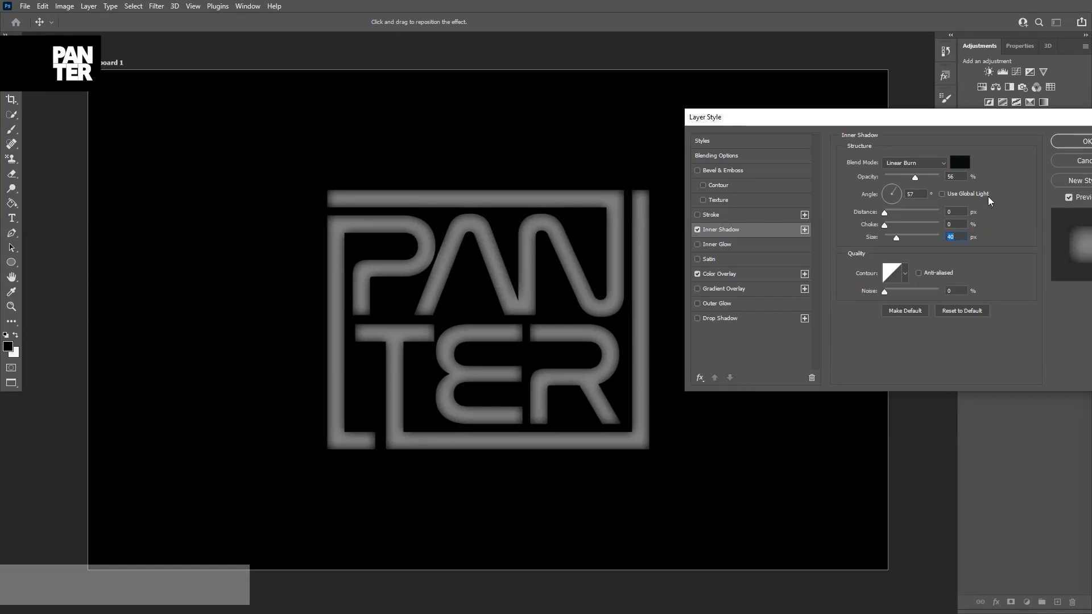
drag(915, 178, 930, 180)
text(54)
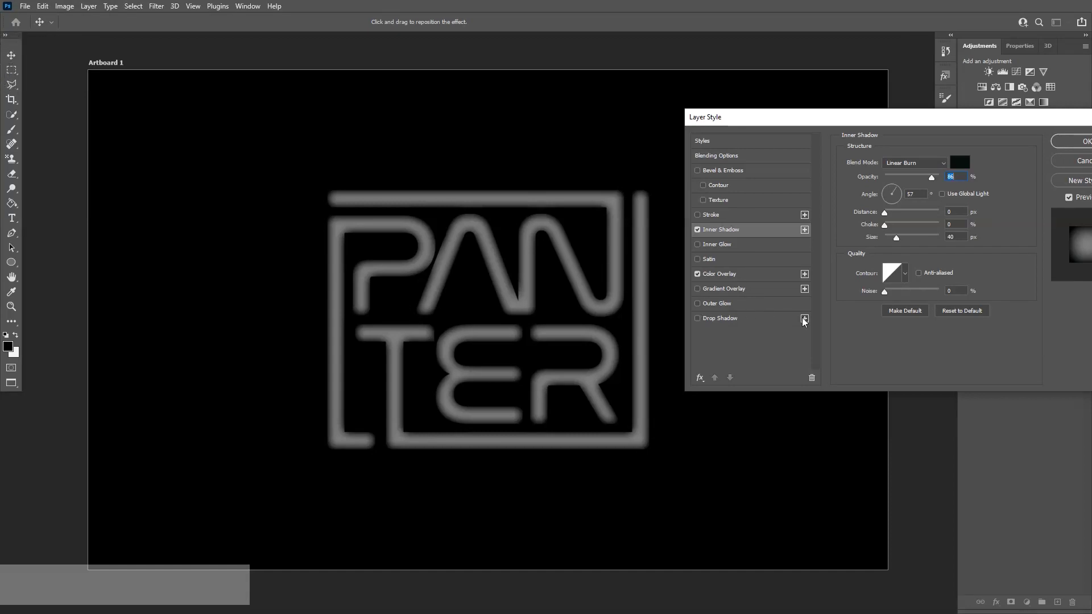
Add a Smooth Inner Bevel with 1000% depth and 0 px soften
click(742, 171)
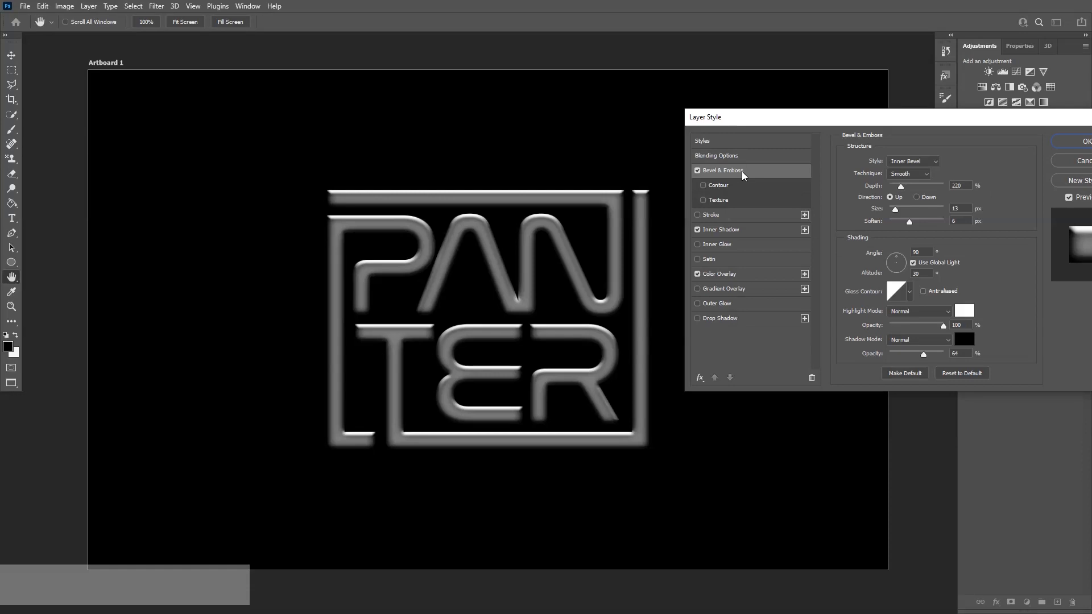
drag(901, 187, 898, 225)
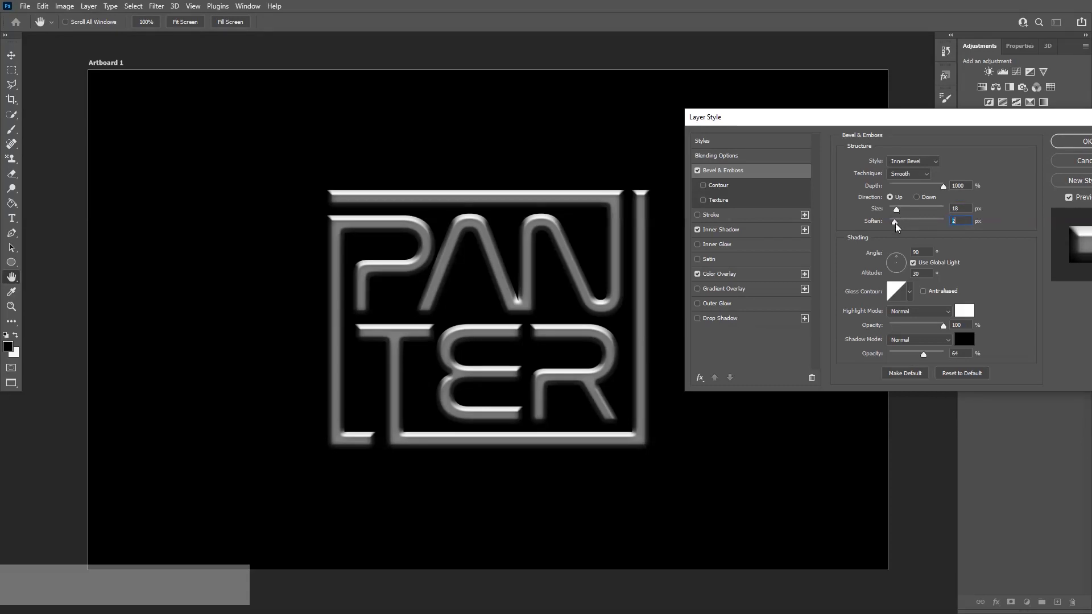
drag(897, 211, 896, 225)
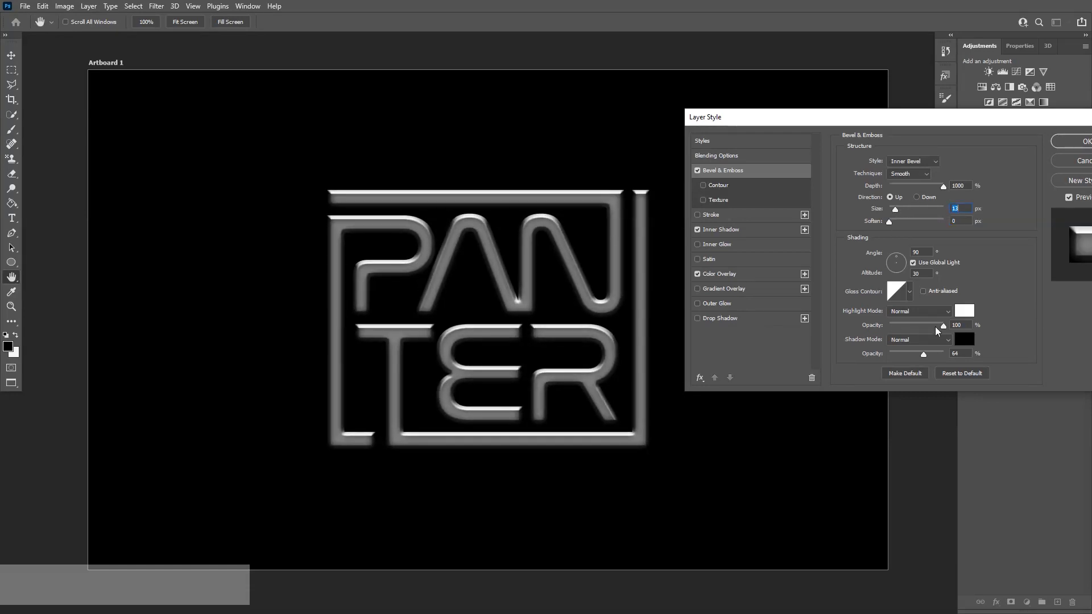
Pick a second-row gloss contour, set highlight 69% and shadow 67% opacity, and apply the style
click(911, 292)
click(877, 319)
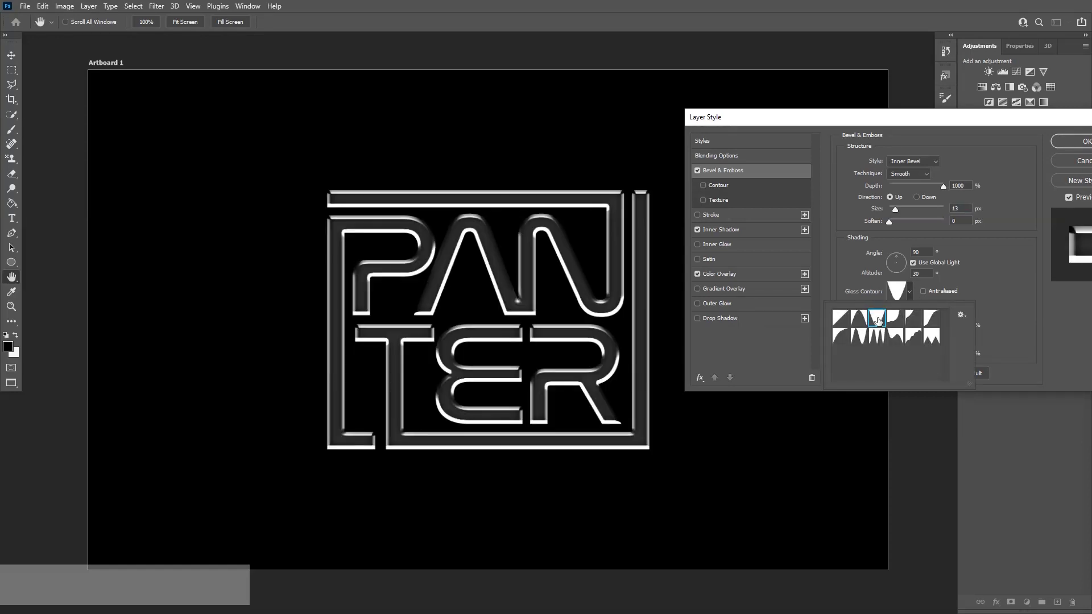
click(895, 337)
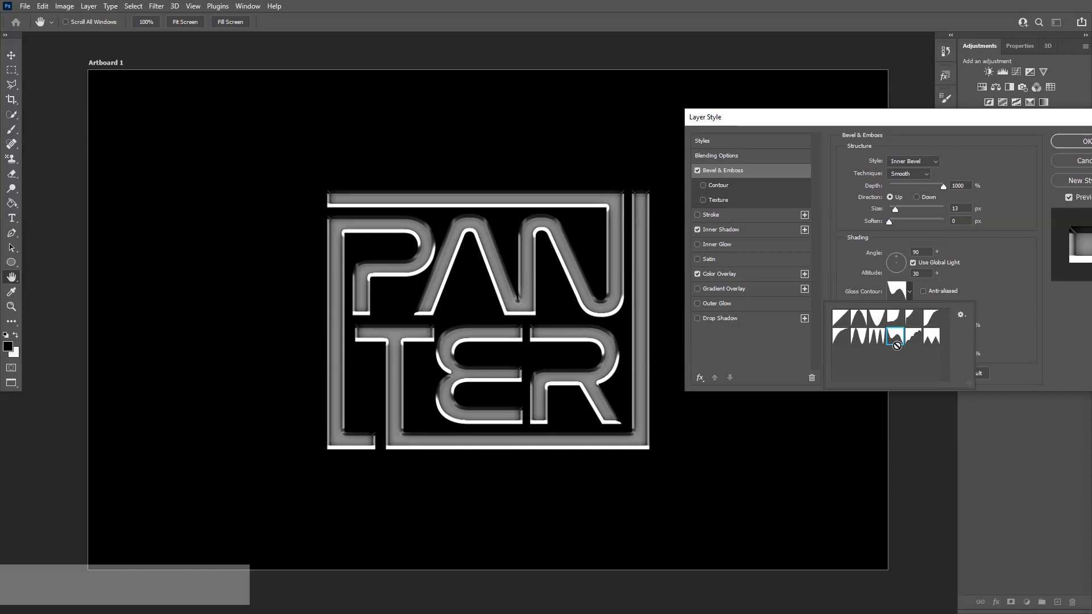
click(1008, 287)
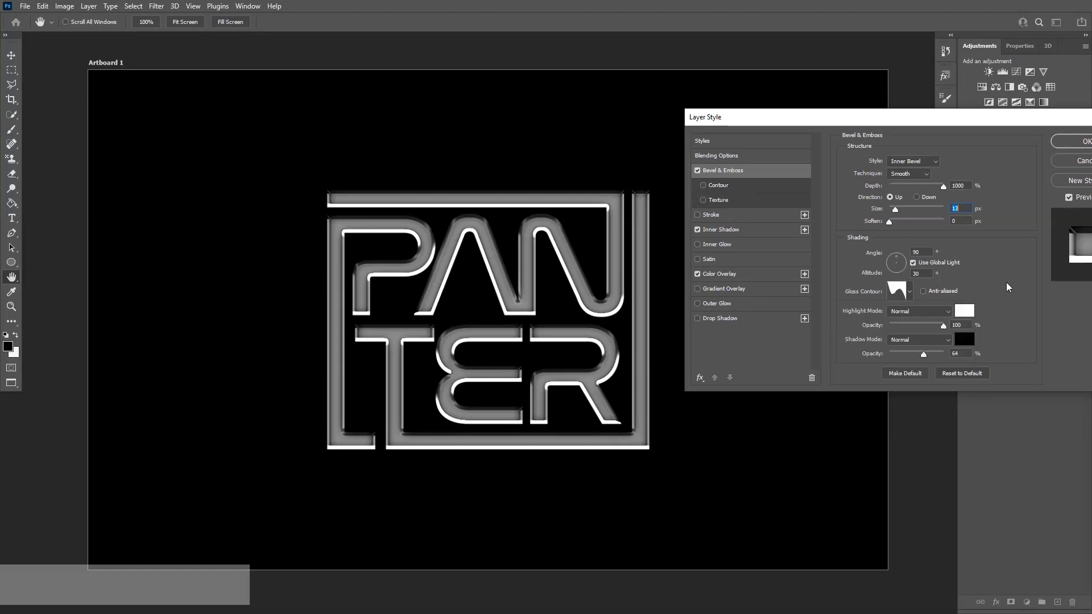
drag(943, 326, 929, 329)
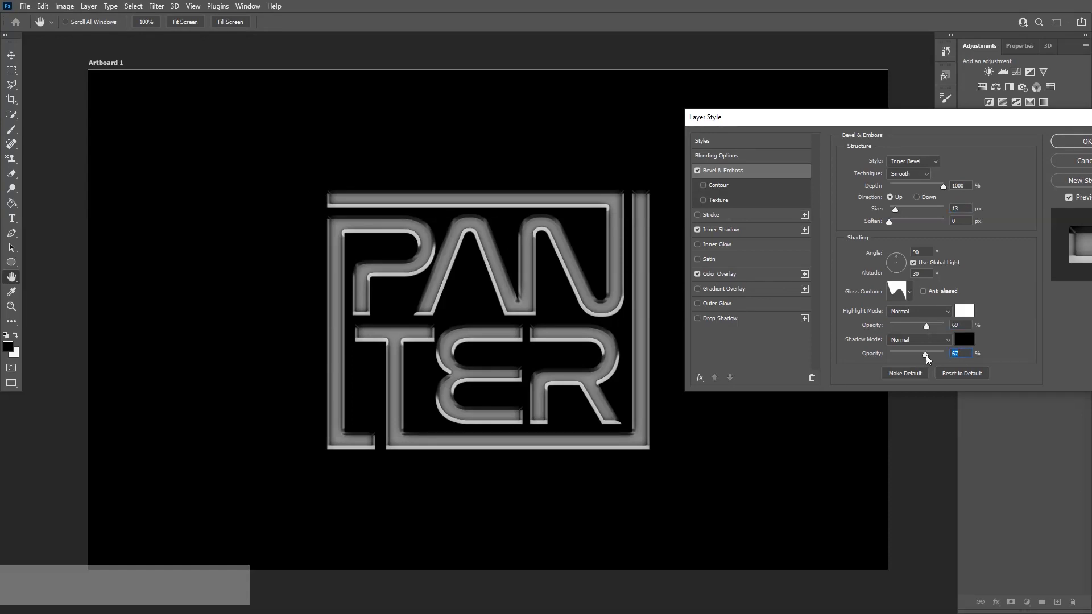
drag(929, 119, 813, 102)
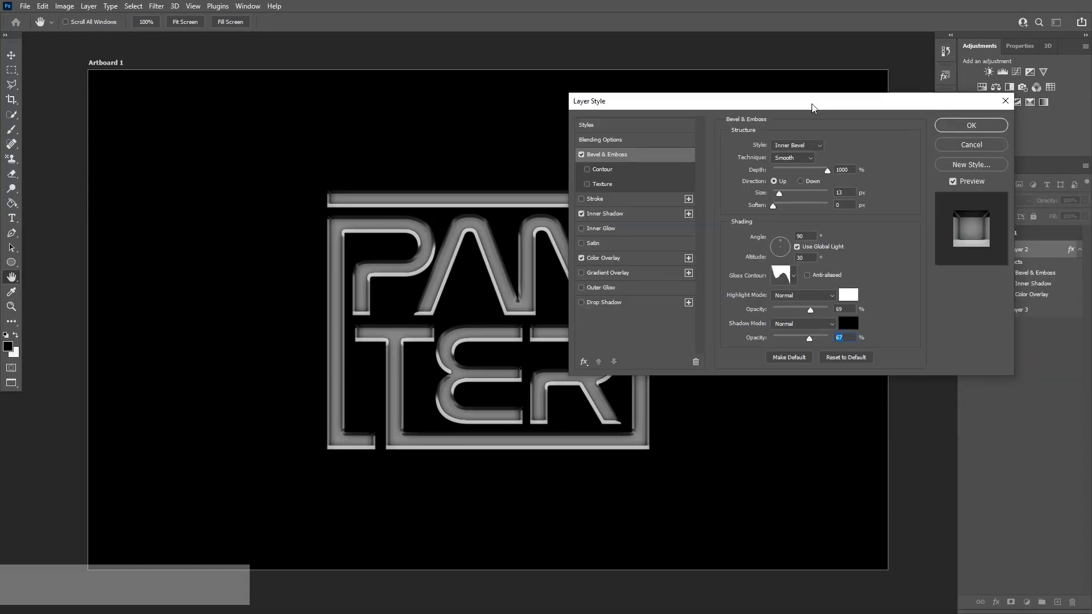
click(971, 126)
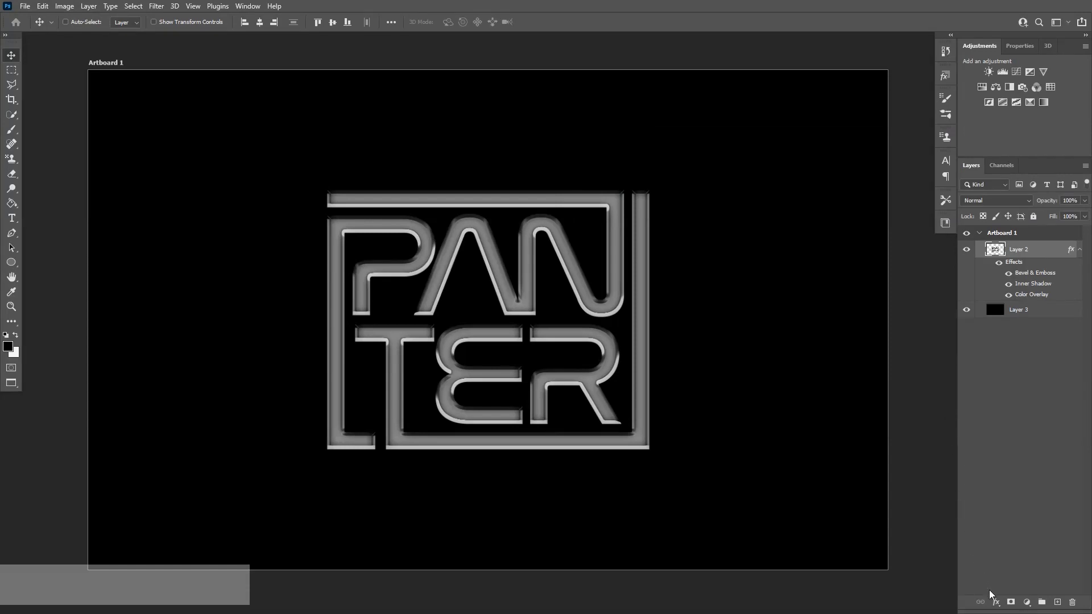
Add a Foreground to Background Gradient Fill layer angled at about 46.69°
click(1027, 603)
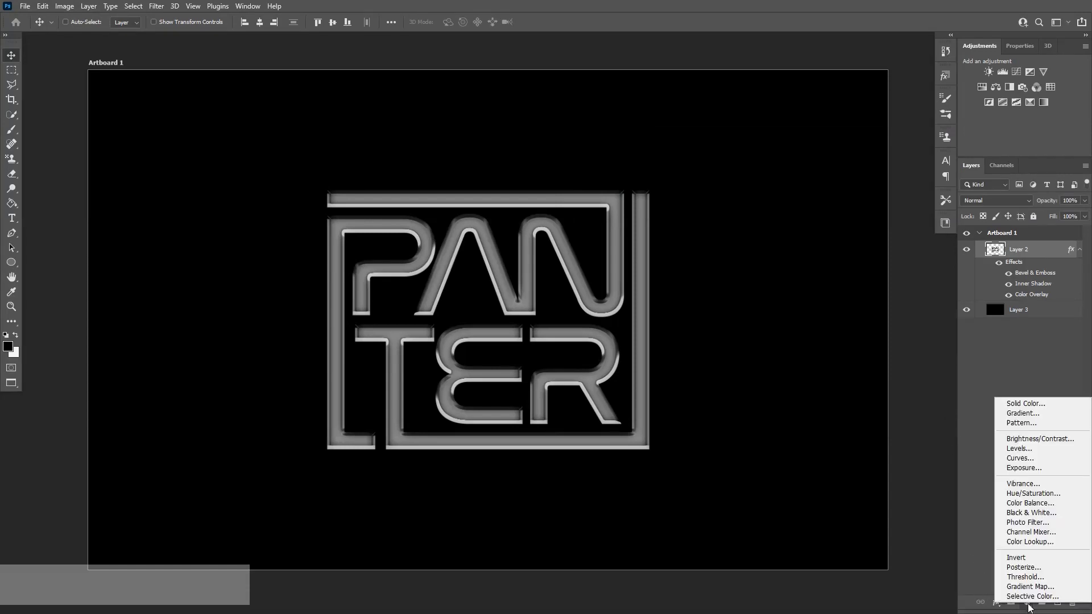
click(1038, 414)
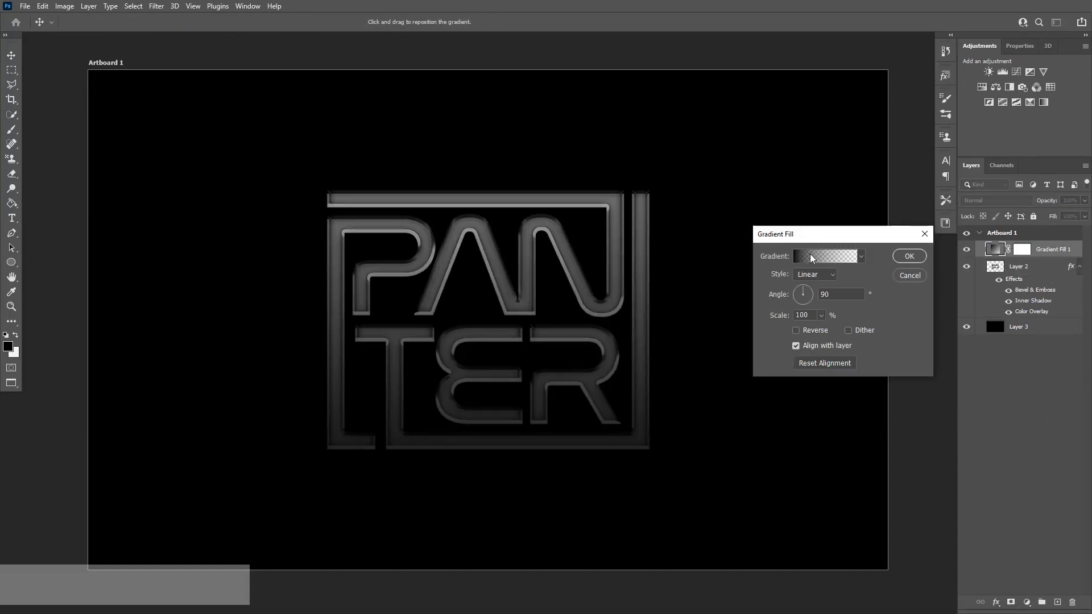
click(812, 257)
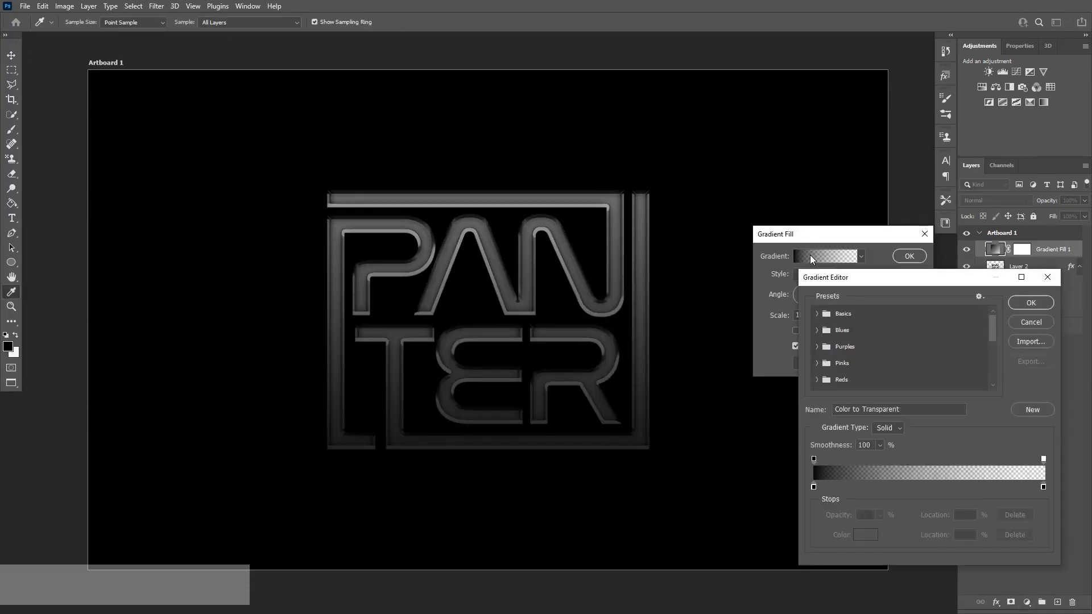
click(816, 315)
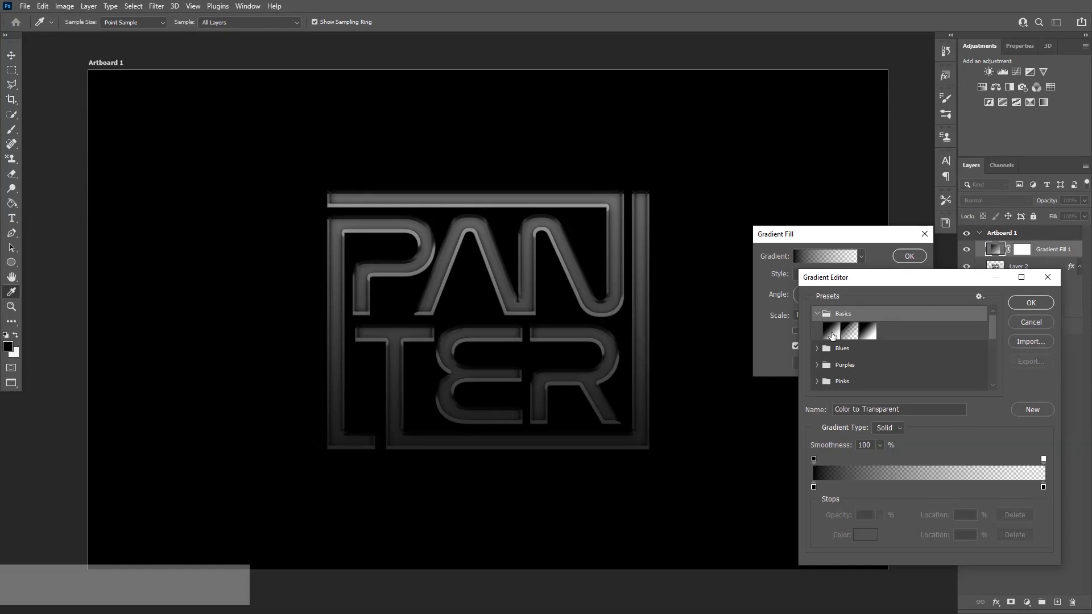
click(831, 333)
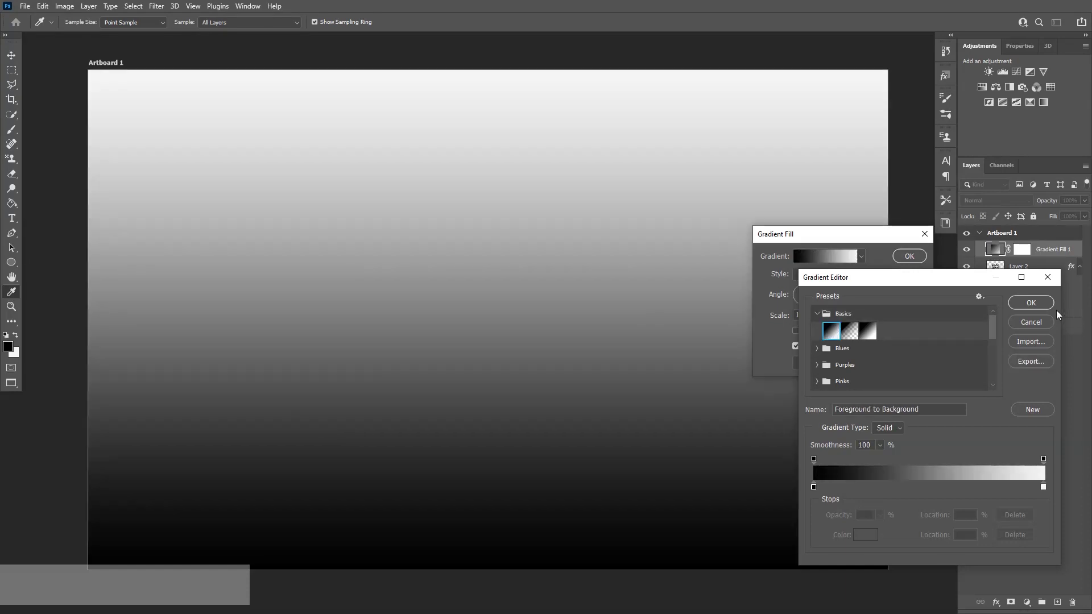
click(1040, 304)
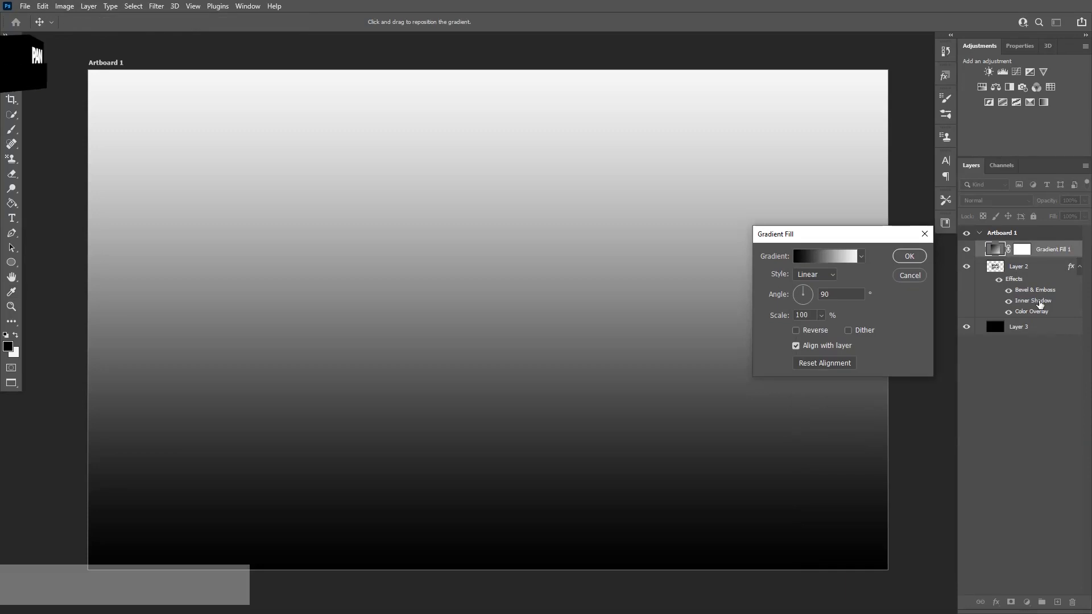
drag(804, 294, 819, 278)
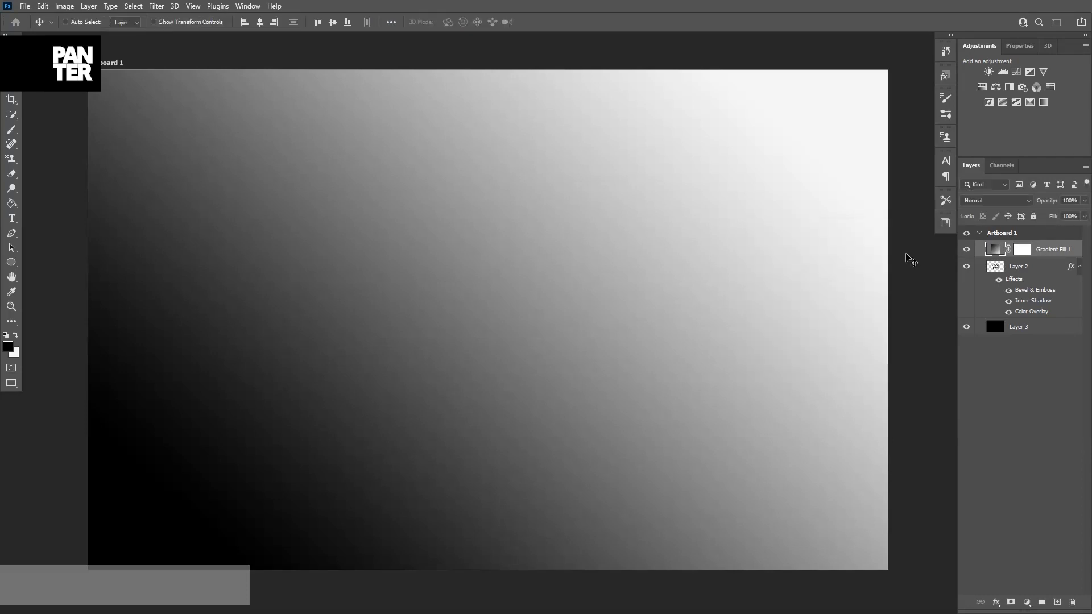
Confirm the gradient fill and set its blend mode to Overlay
click(908, 257)
click(980, 201)
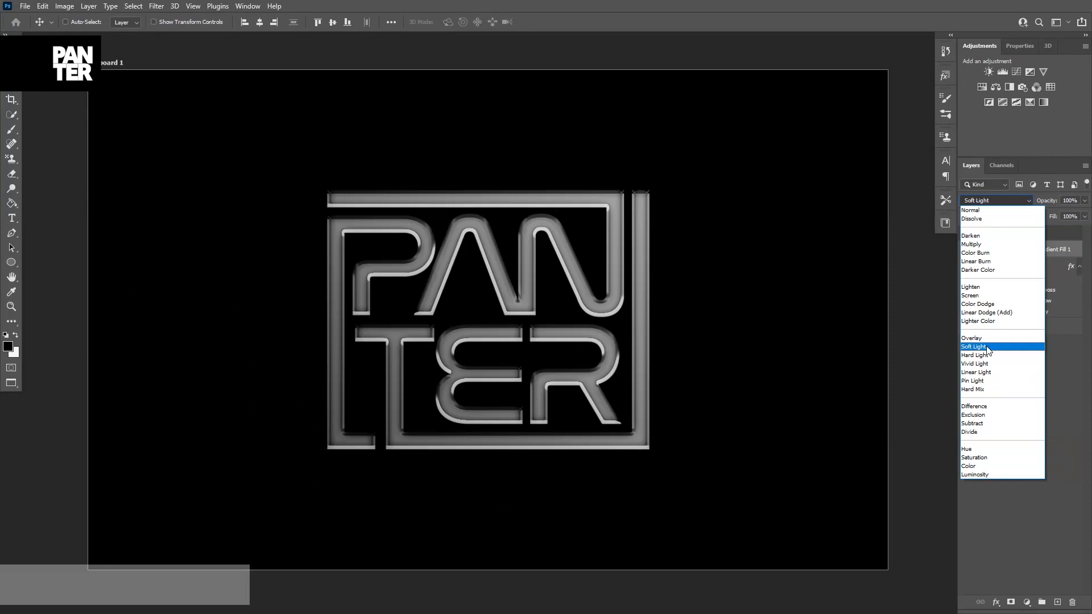
click(980, 338)
Clip Gradient Fill 1 to Layer 2, then undo the clip
click(1012, 268)
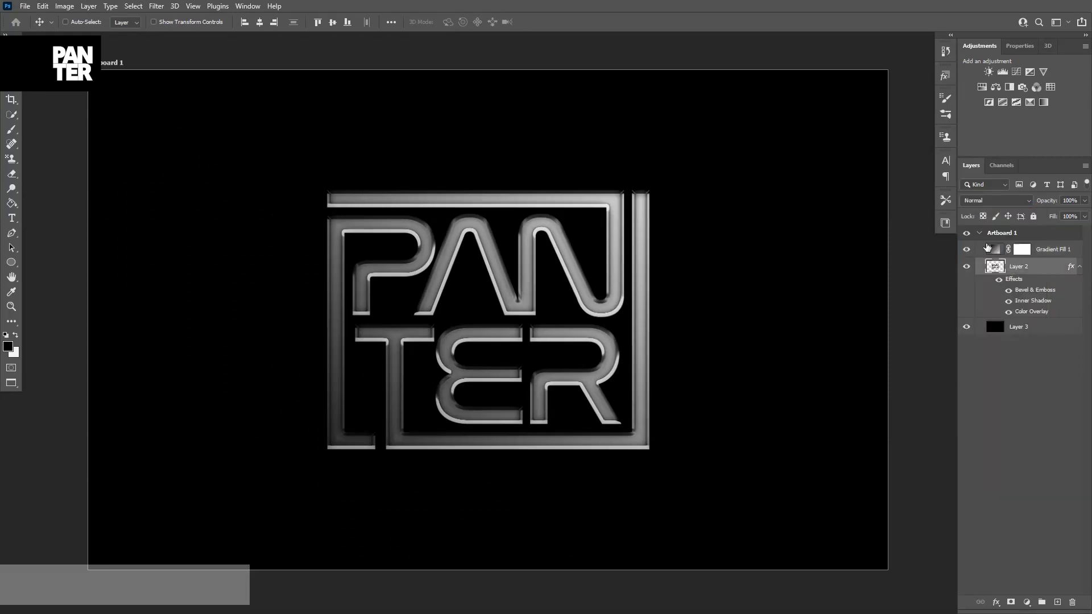
click(991, 254)
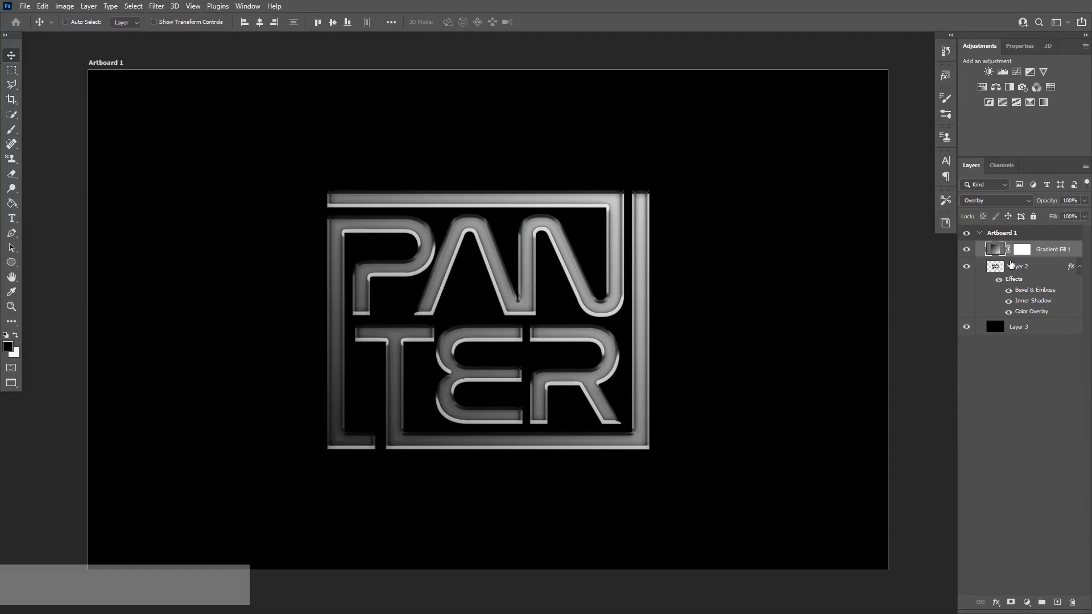
key(alt)
alt+click(996, 256)
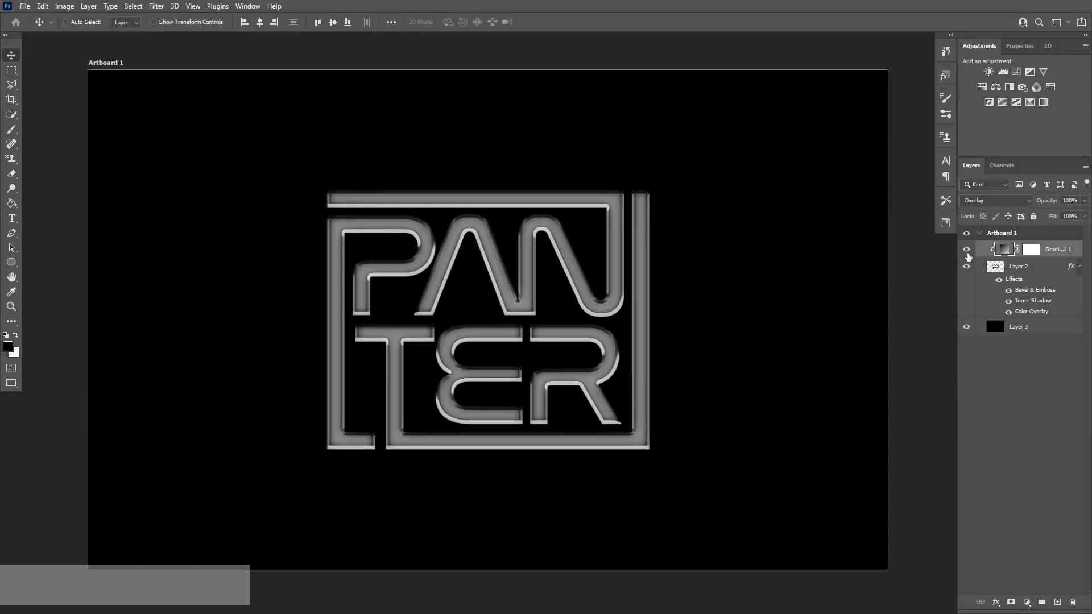
key(ctrl+z)
Create Group 1 and move Layer 2 into it
click(1026, 268)
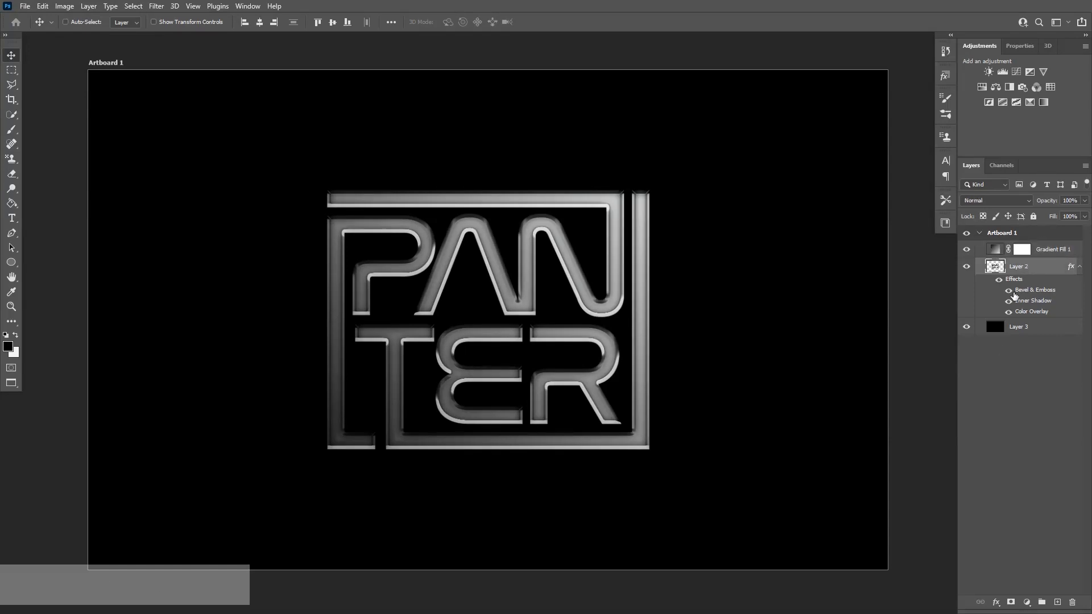
click(1042, 602)
click(1041, 284)
drag(1040, 284, 1036, 265)
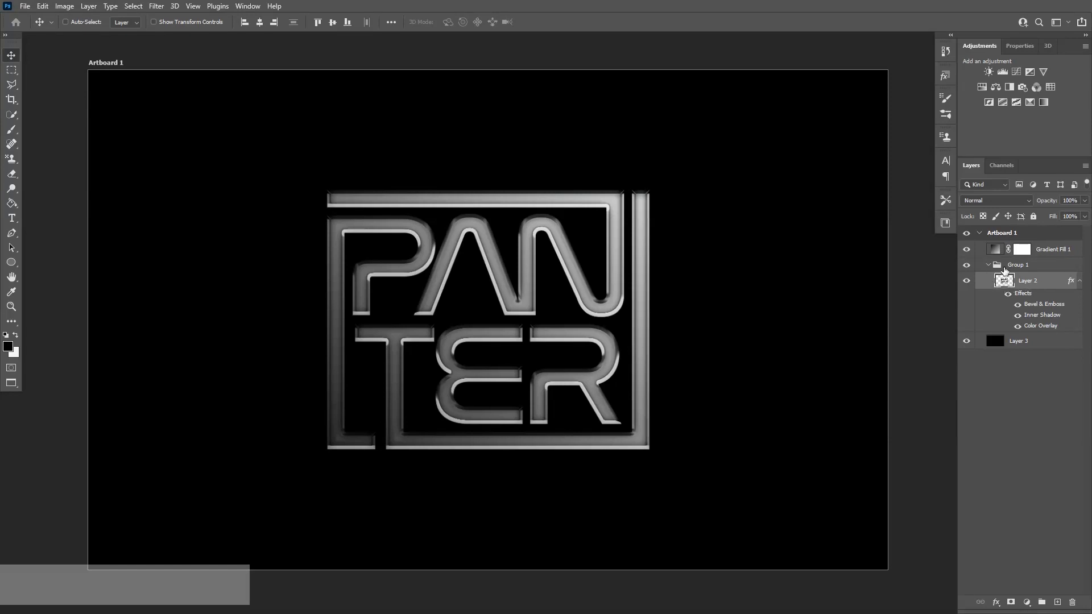
Clip Gradient Fill 1 to Group 1 and toggle its visibility to compare
click(997, 250)
drag(997, 251, 1006, 254)
key(alt)
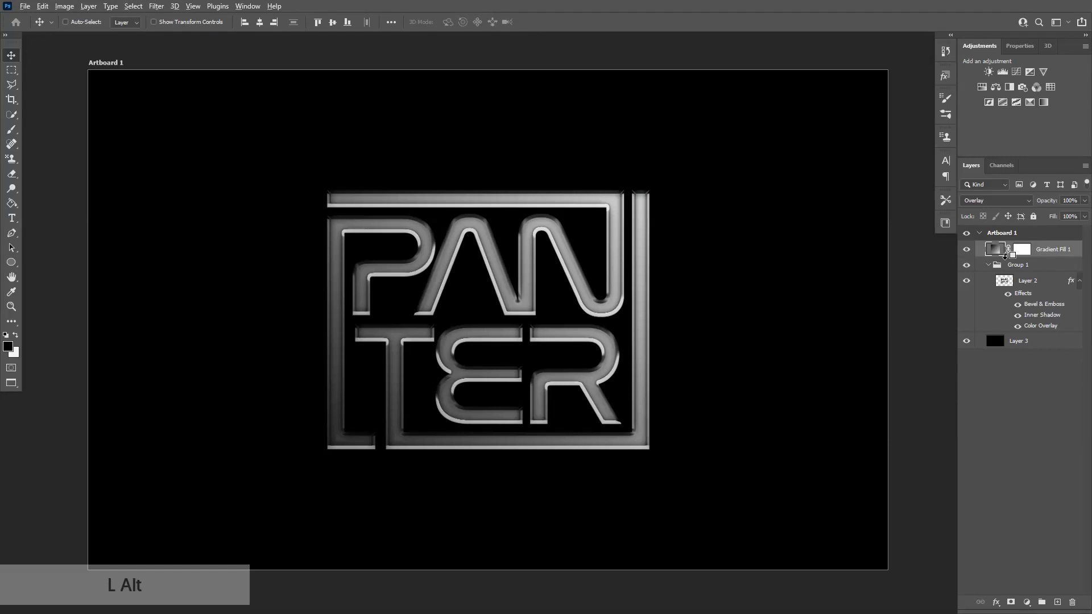
alt+click(1005, 254)
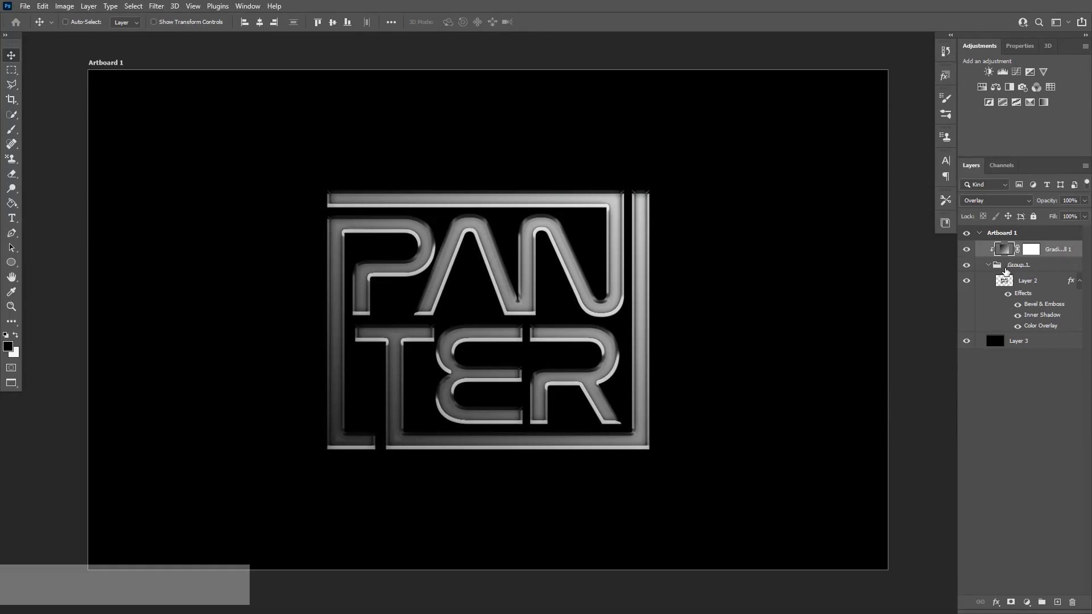
click(969, 251)
click(969, 250)
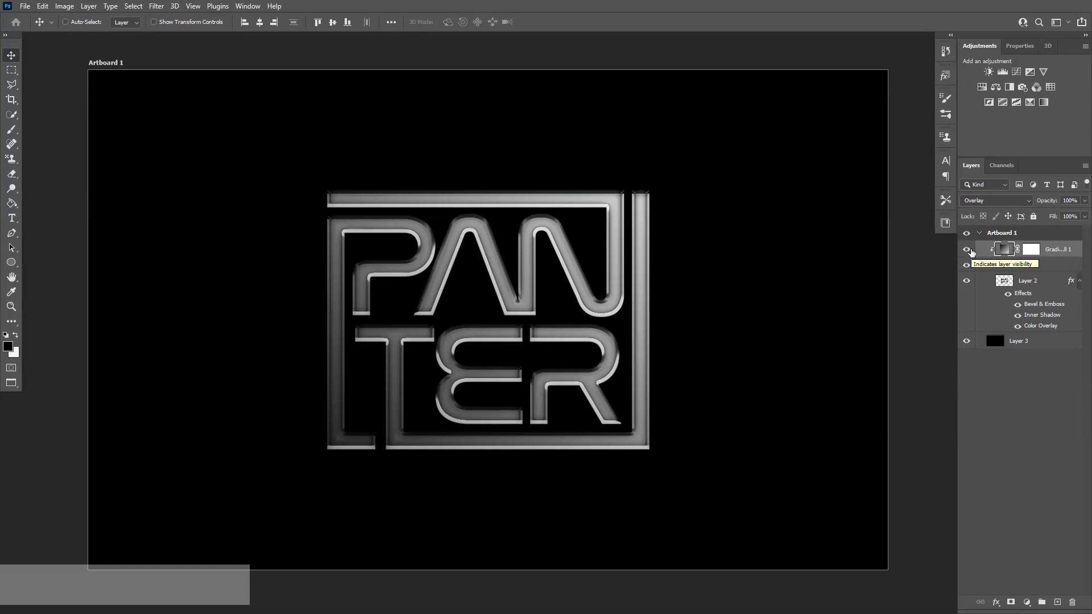
Add a Gradient Map layer clipped to the layer below, with Reverse checked
click(1024, 604)
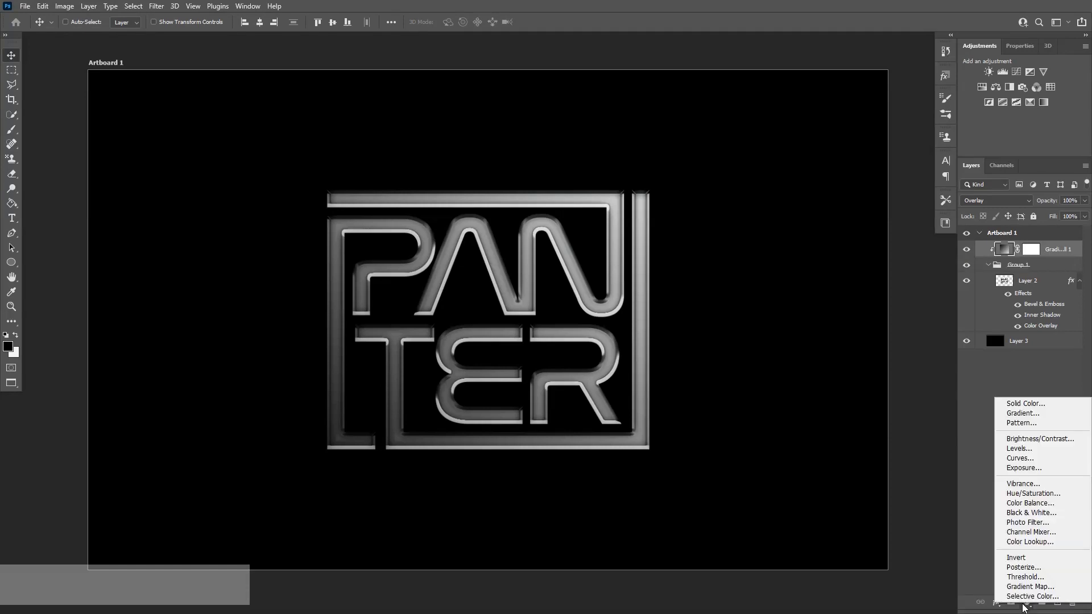
click(1030, 586)
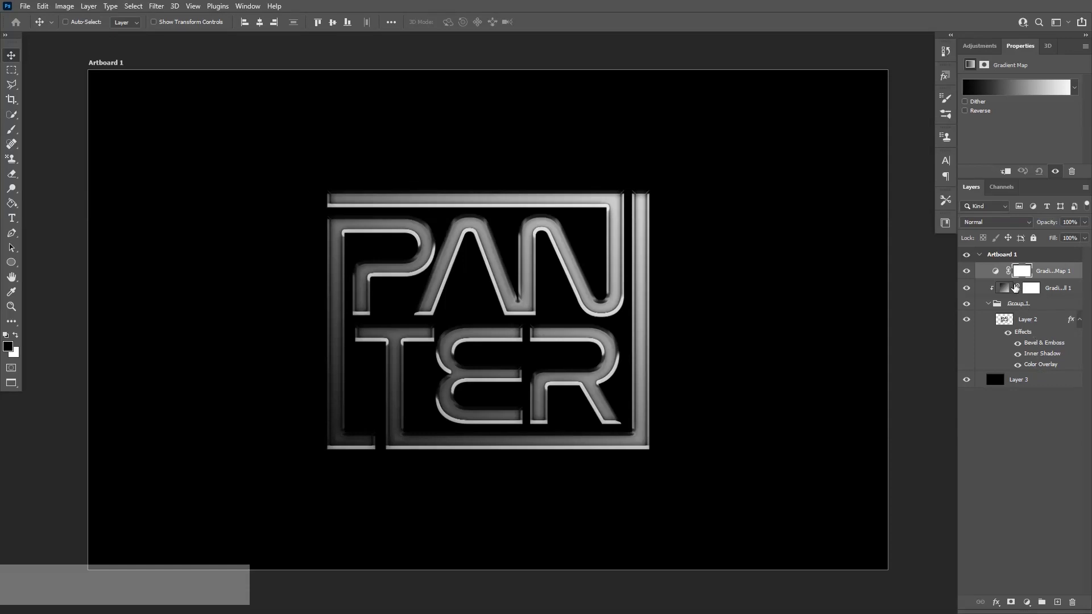
key(alt)
alt+click(1005, 277)
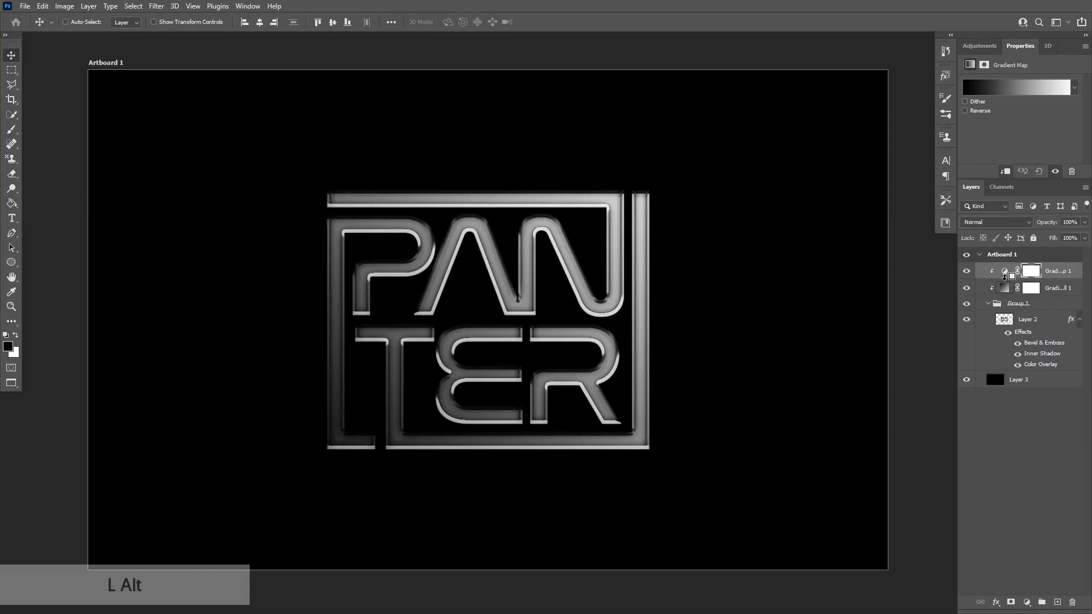
click(989, 112)
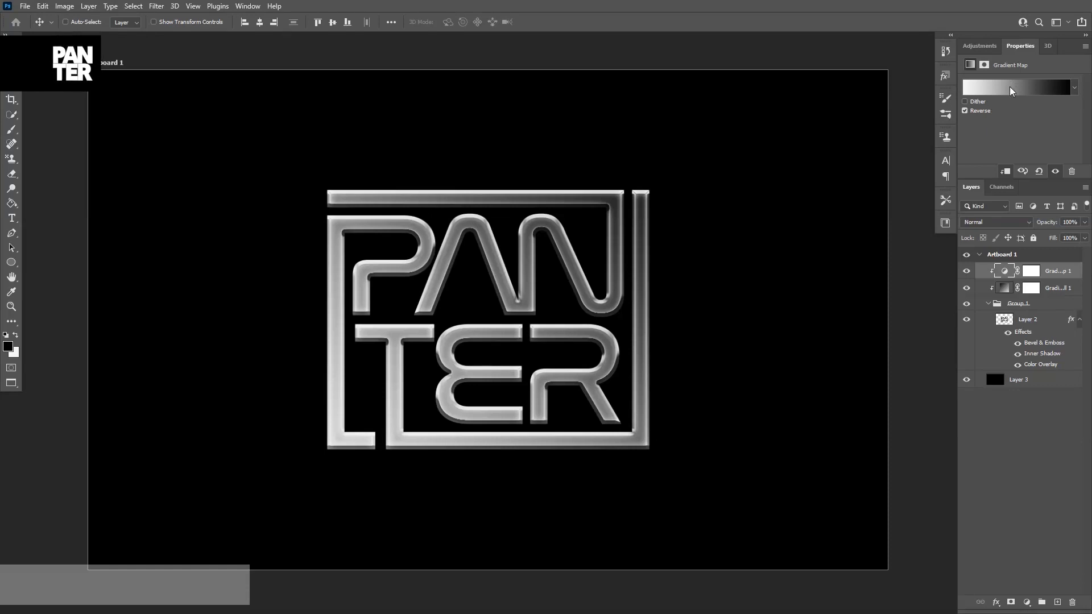
Load the purple-teal Blue_27 preset from the Blues gradients into the gradient map
click(1027, 90)
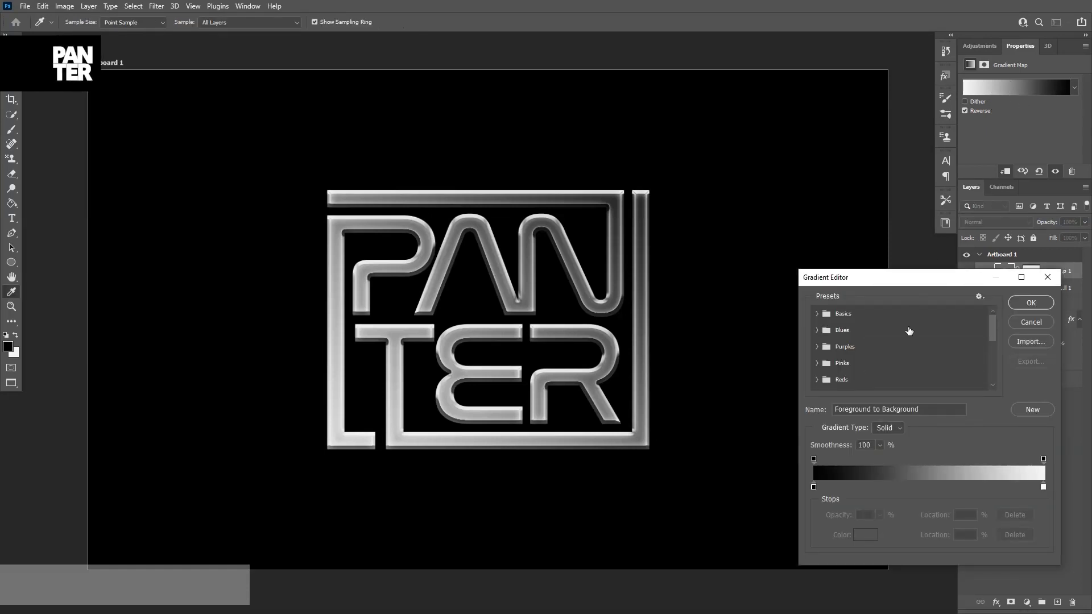
click(818, 330)
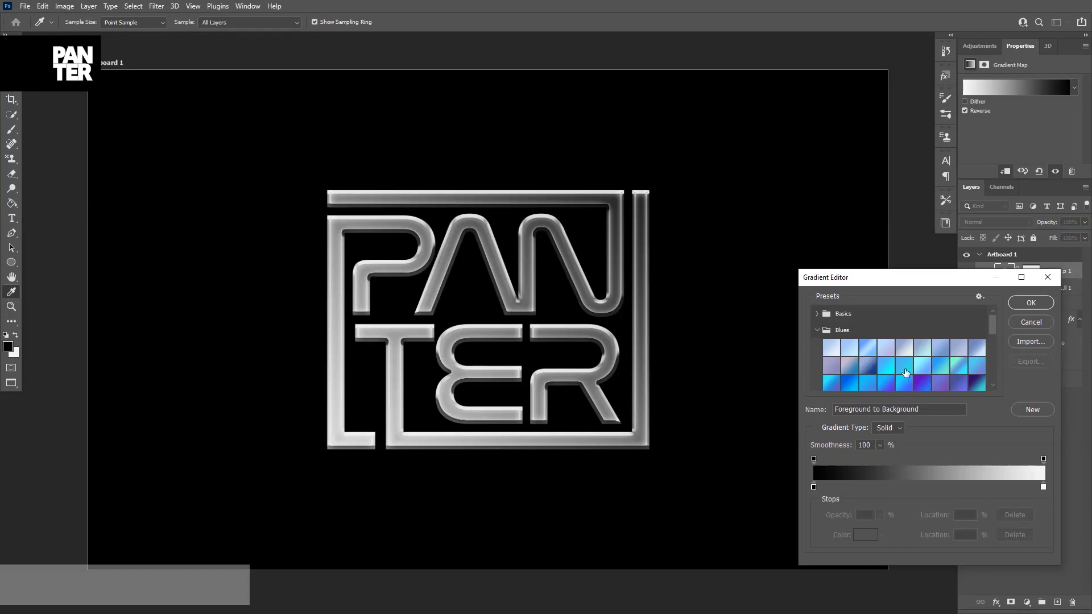
click(960, 371)
scroll(960, 371, down, 1)
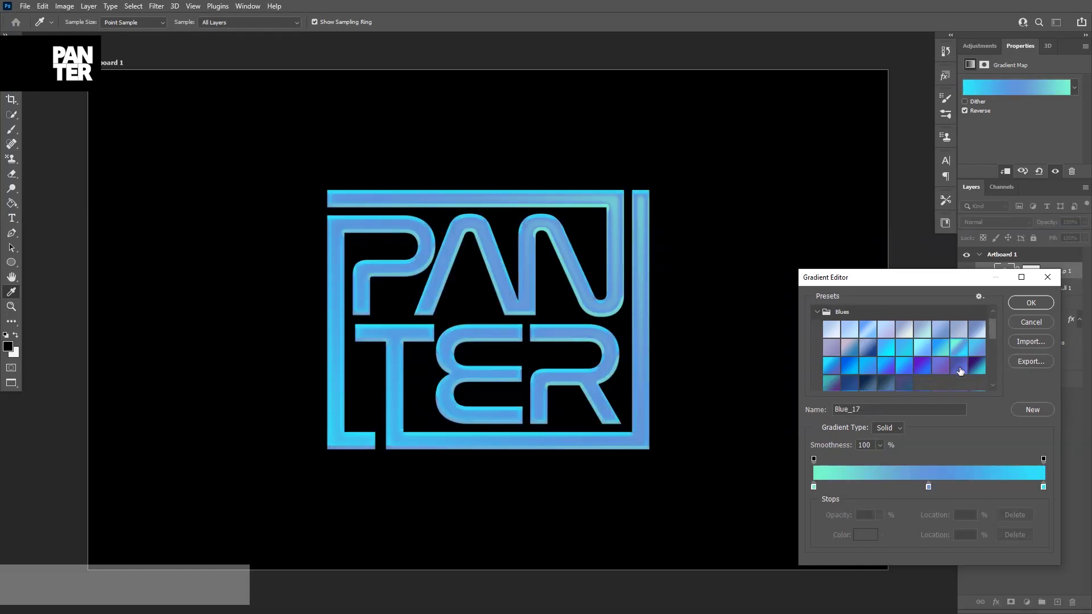
click(977, 366)
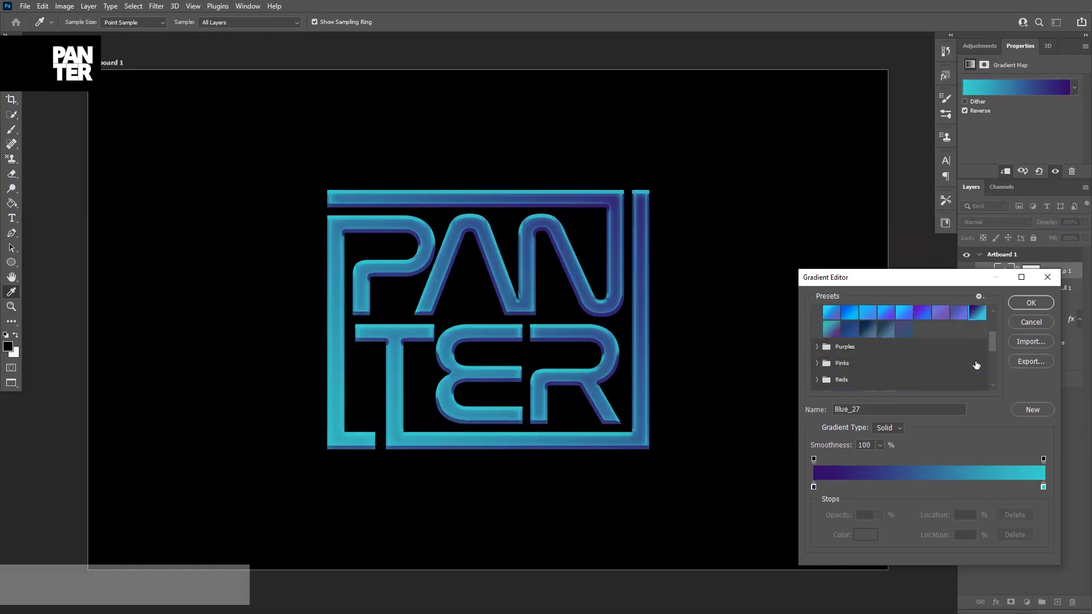
Duplicate and reposition colour stops to form alternating dark-purple and cyan stripes
drag(1043, 487, 917, 489)
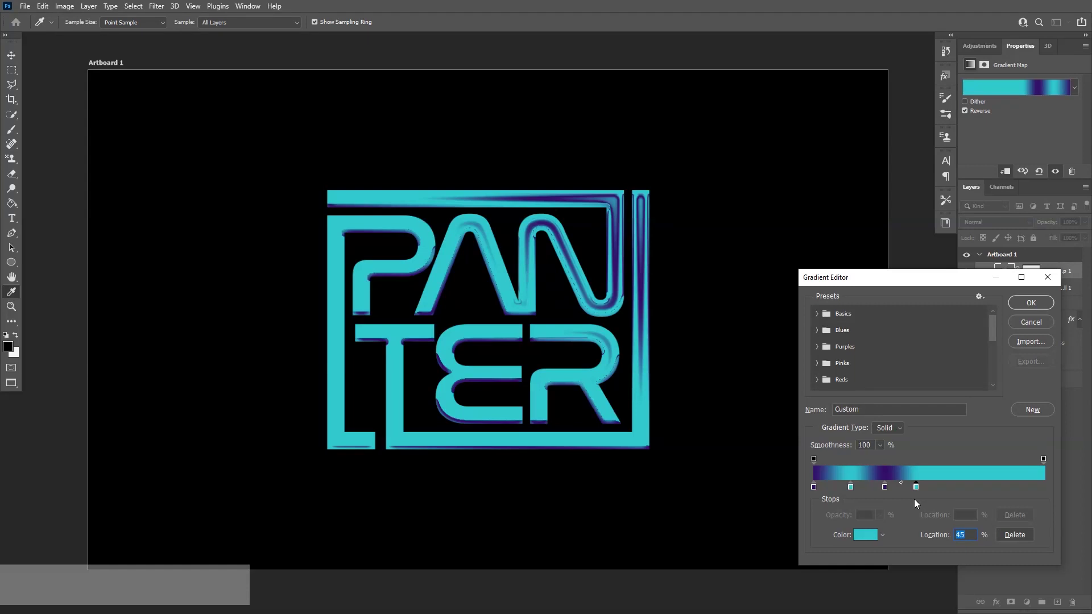
click(885, 488)
key(alt)
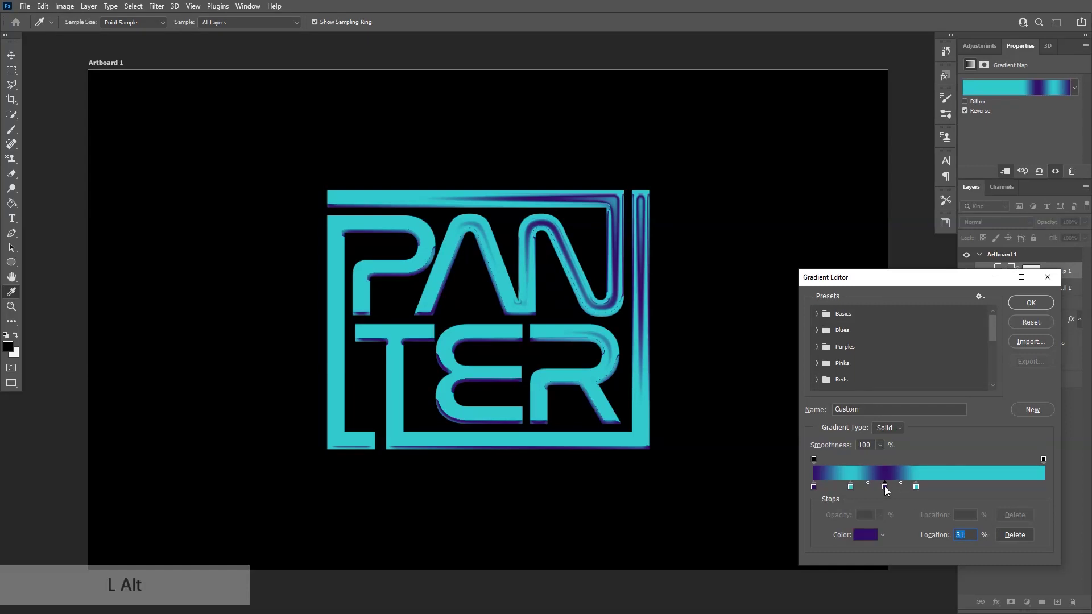
drag(885, 490, 947, 487)
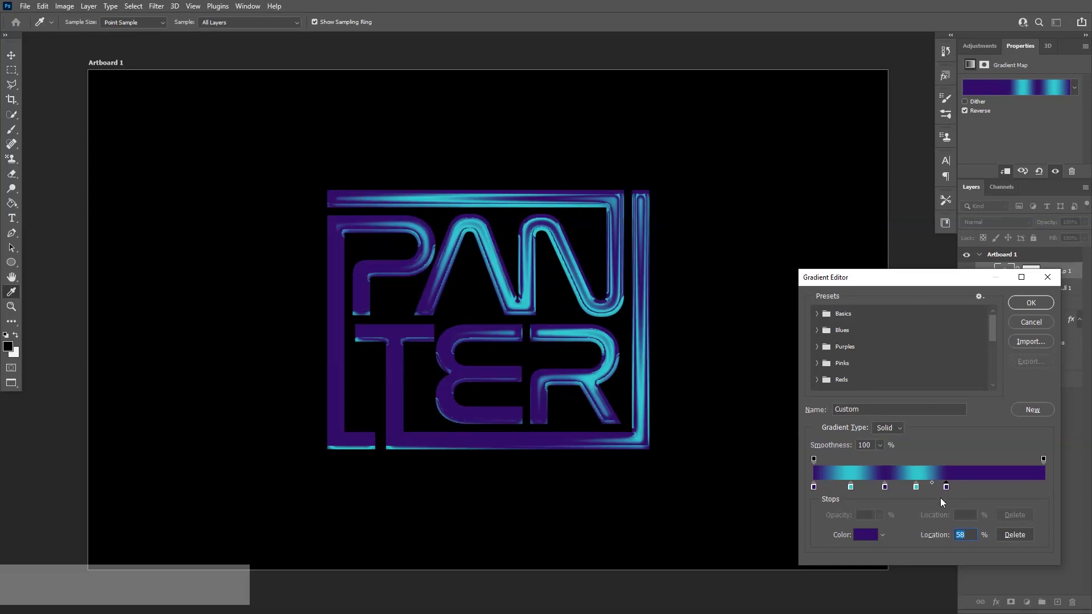
click(916, 488)
key(alt)
drag(922, 487, 1043, 486)
click(946, 487)
click(980, 486)
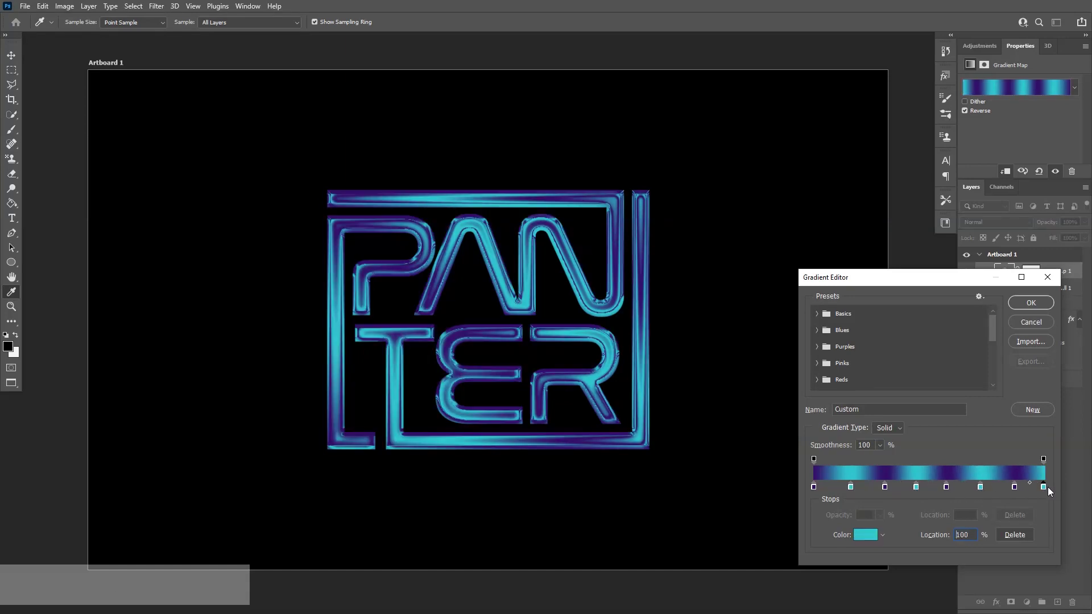
Apply the striped gradient map and zoom in to frame the PANTER logo
click(1018, 297)
key(v)
key(ctrl+plus)
key(ctrl+plus)
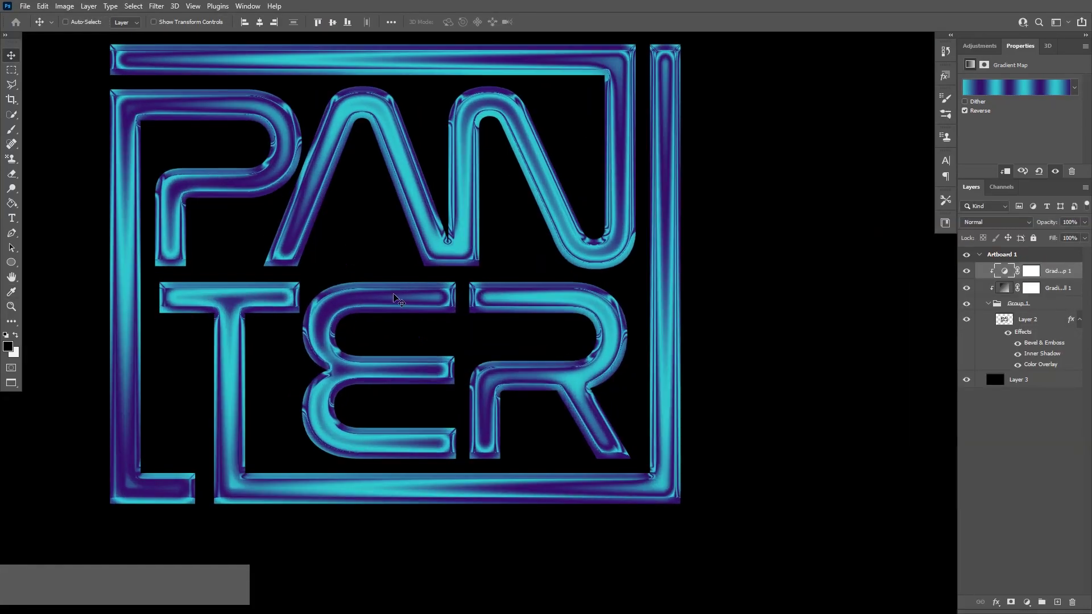
scroll(407, 252, up, 1)
scroll(407, 252, down, 1)
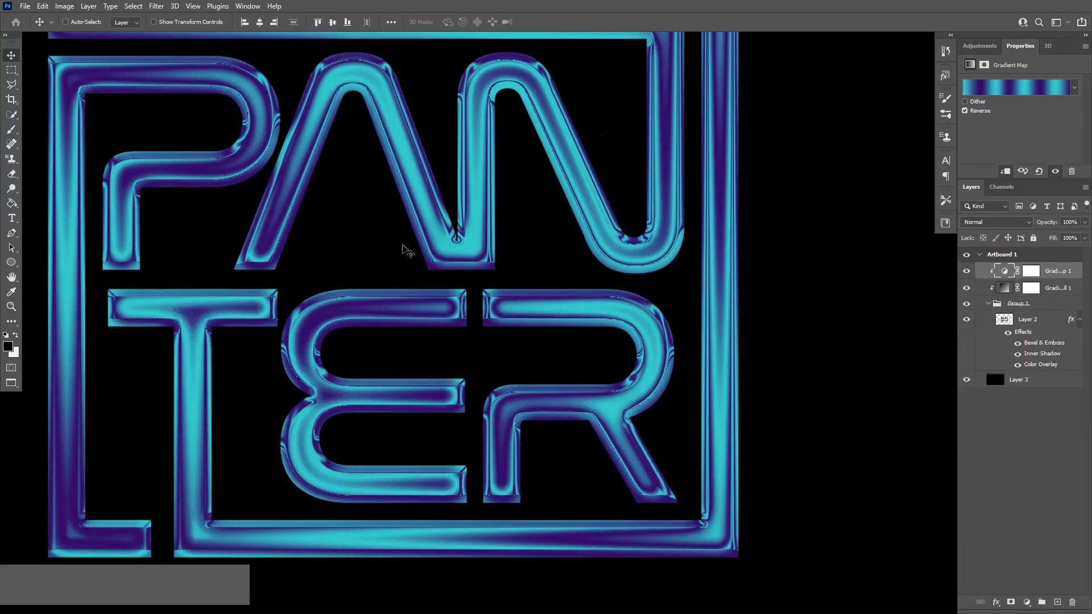
scroll(442, 296, up, 5)
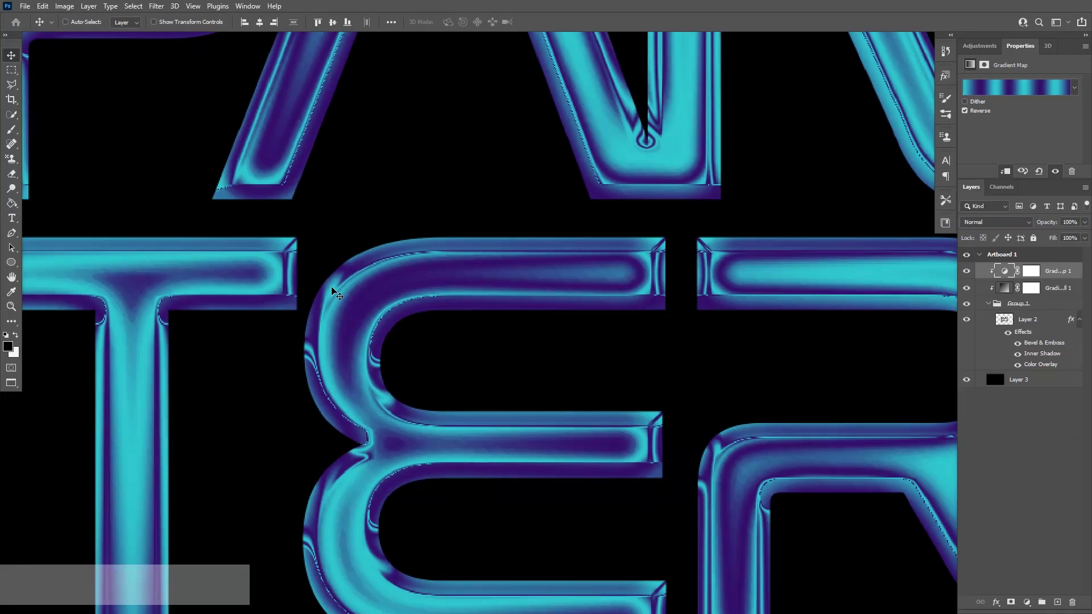
scroll(331, 288, down, 3)
key(space)
drag(466, 254, 475, 293)
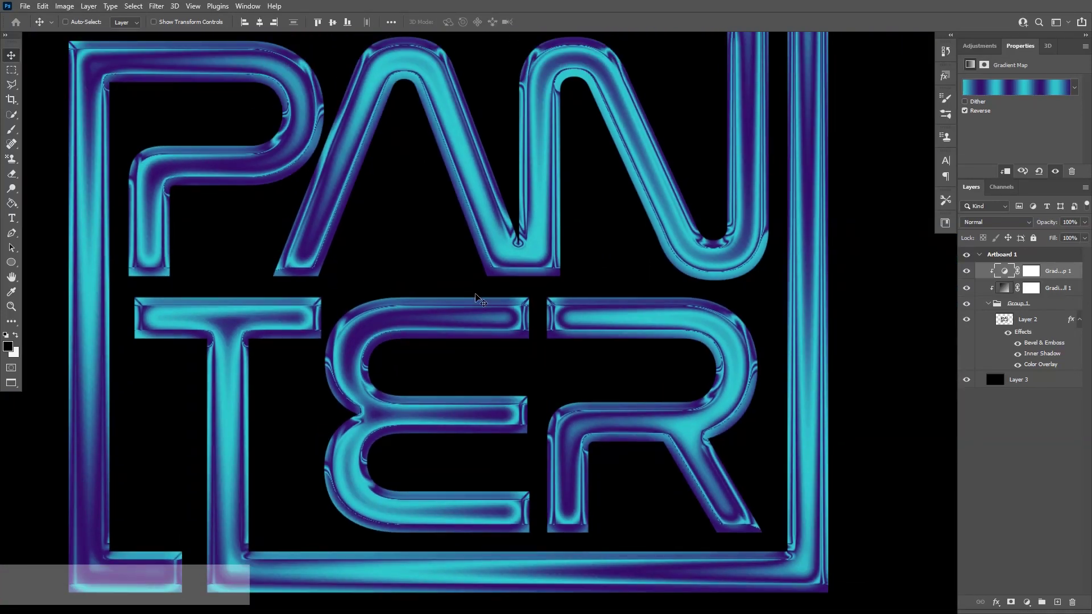
Enlarge Layer 2's Bevel & Emboss to 36 px size with slight softening
click(1074, 323)
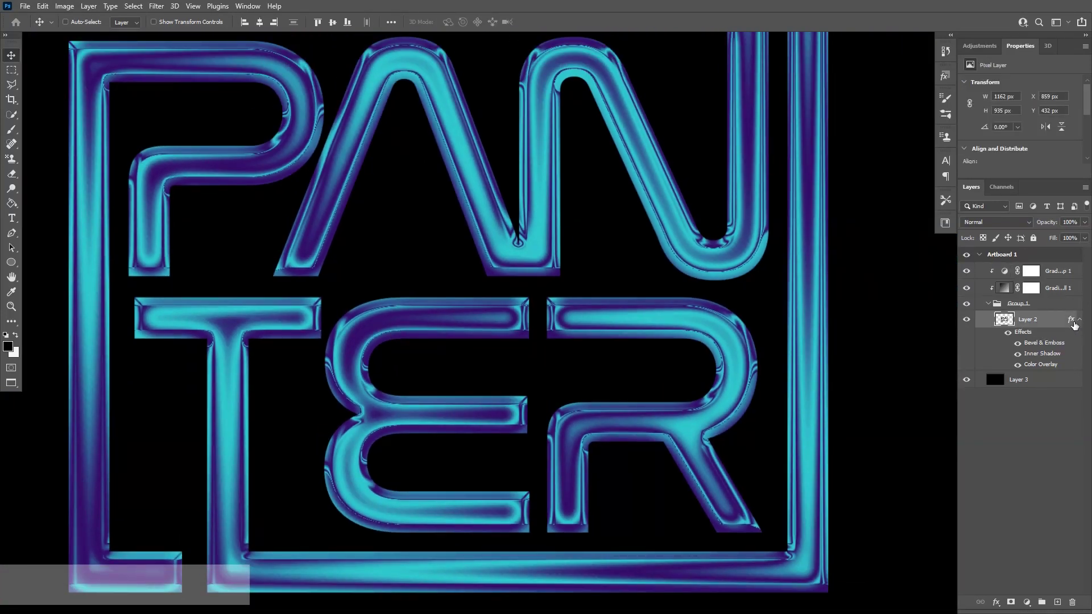
double_click(1072, 323)
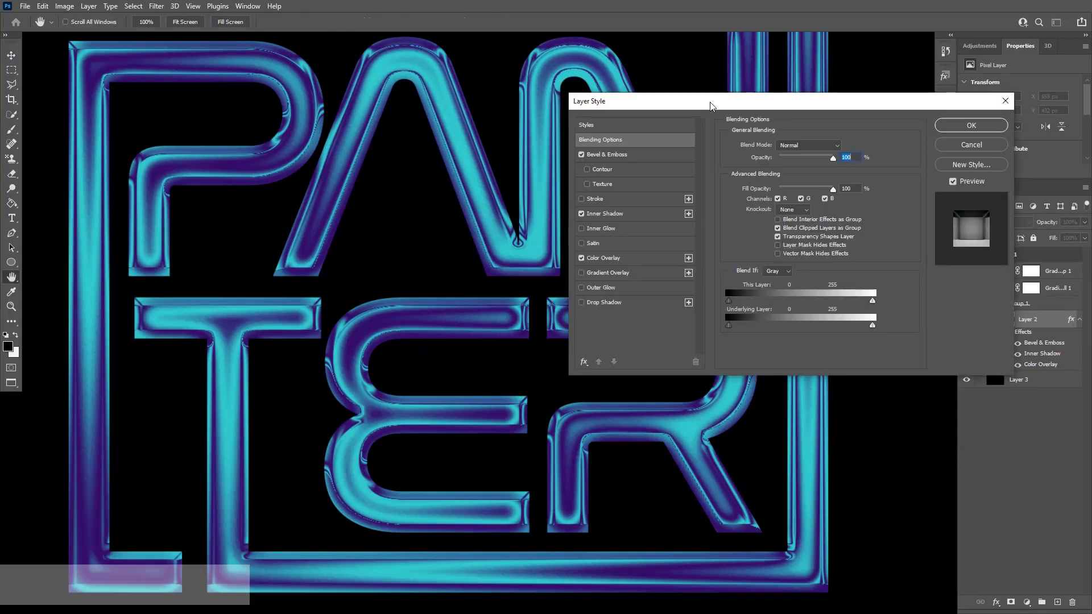
mouse_move(658, 102)
mouse_down()
mouse_move(956, 143)
mouse_move(785, 135)
mouse_up()
click(896, 196)
double_click(1049, 227)
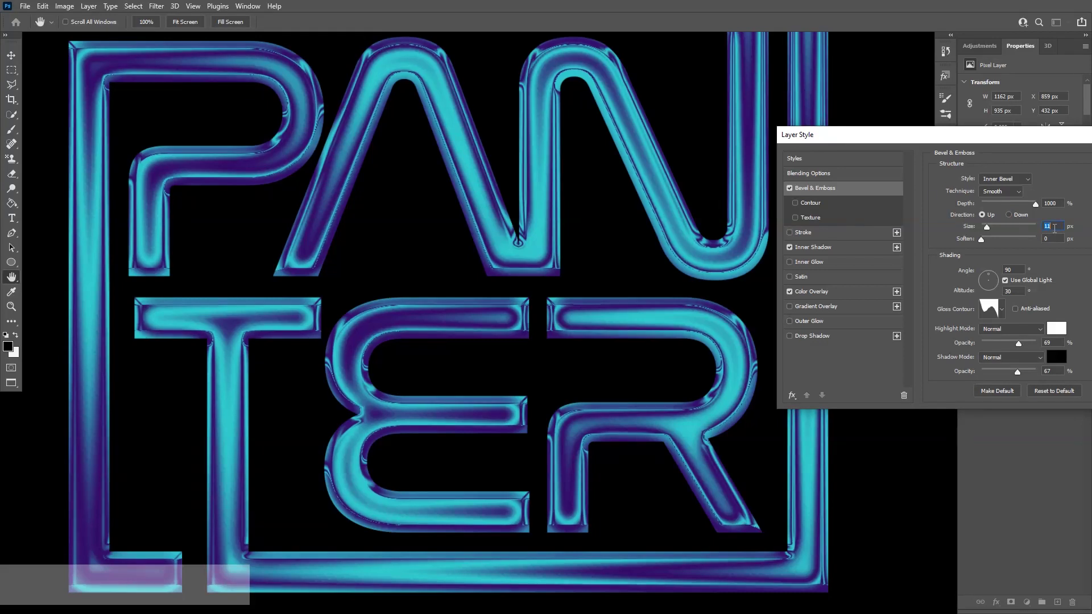
key(Down)
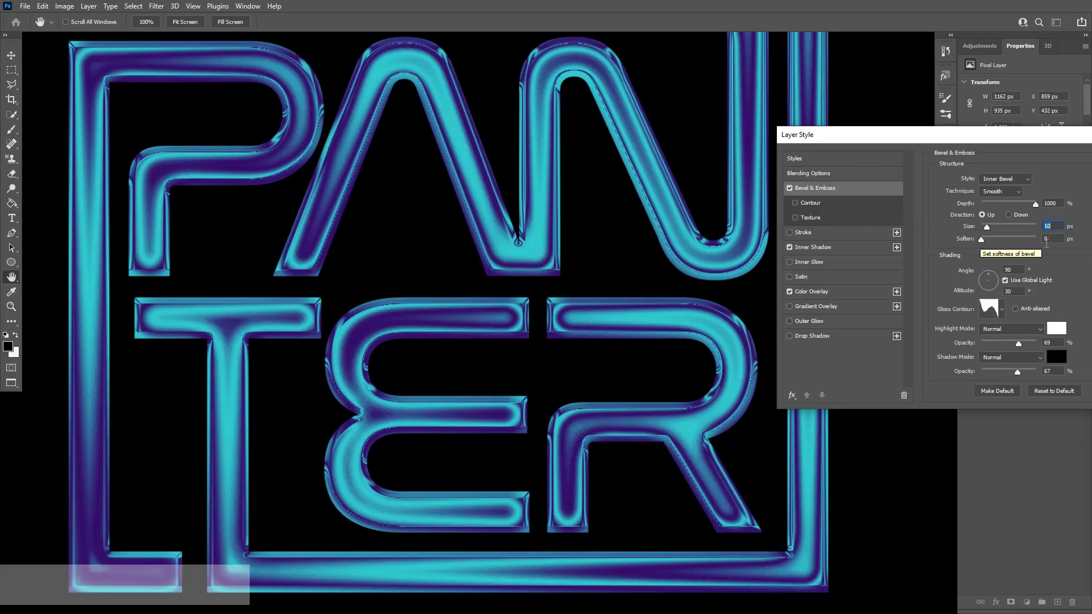
drag(982, 240, 998, 241)
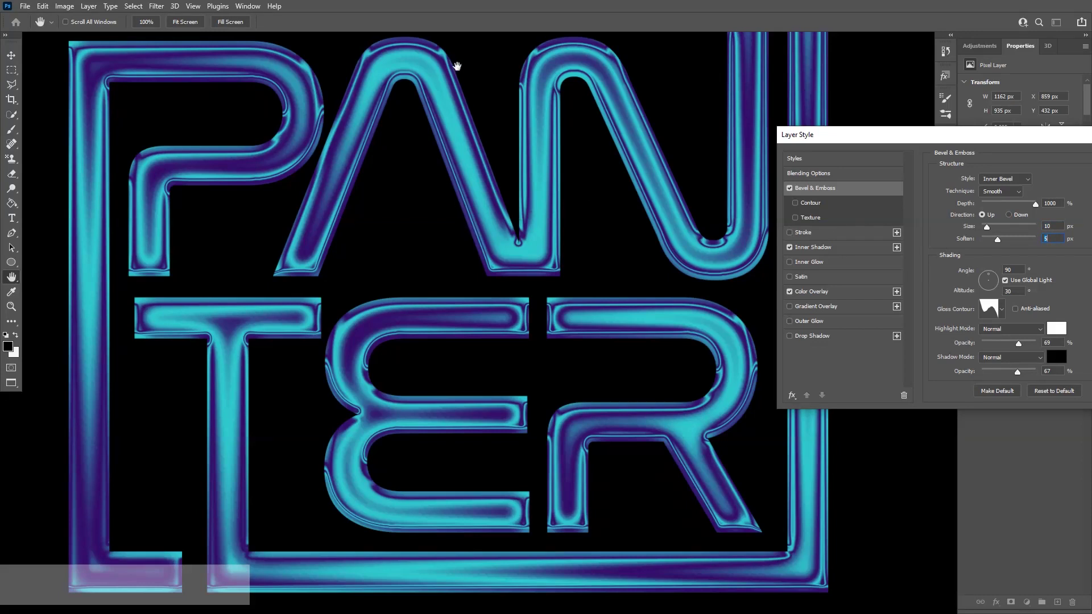
mouse_move(988, 229)
mouse_down()
mouse_move(1003, 228)
mouse_move(981, 231)
mouse_move(994, 239)
mouse_up()
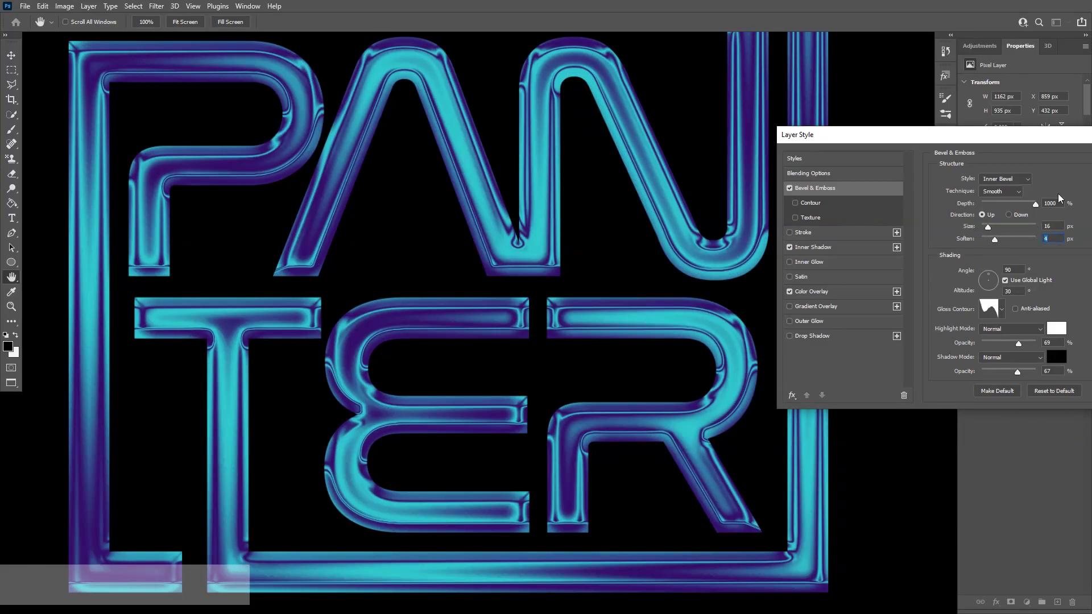
drag(1021, 139, 867, 146)
Apply the bevel changes, then rotate Gradient Fill 1's angle to about 88.68°
click(1018, 176)
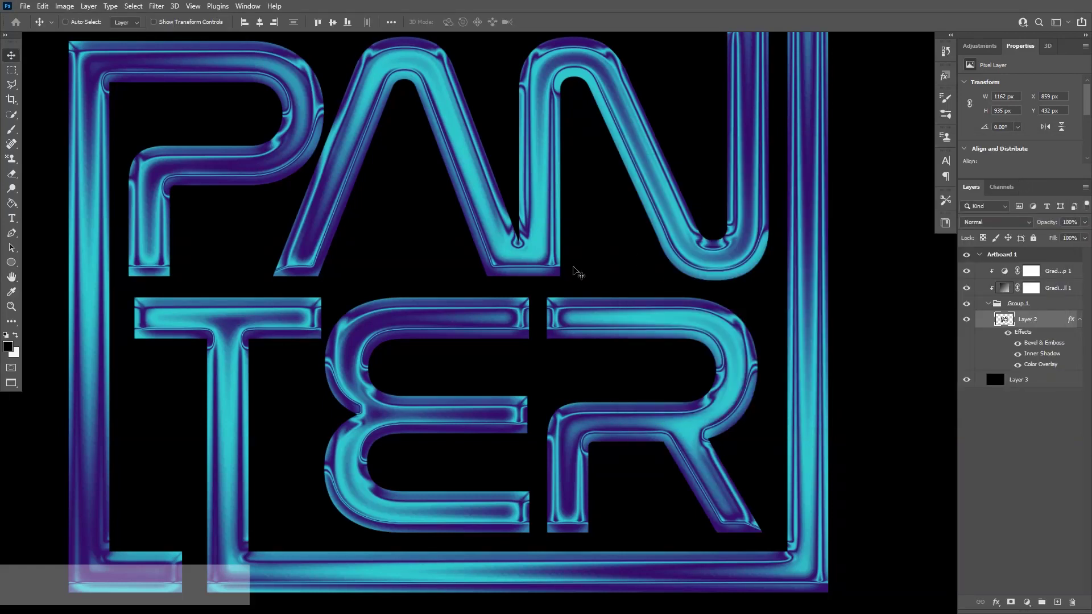
key(ctrl+minus)
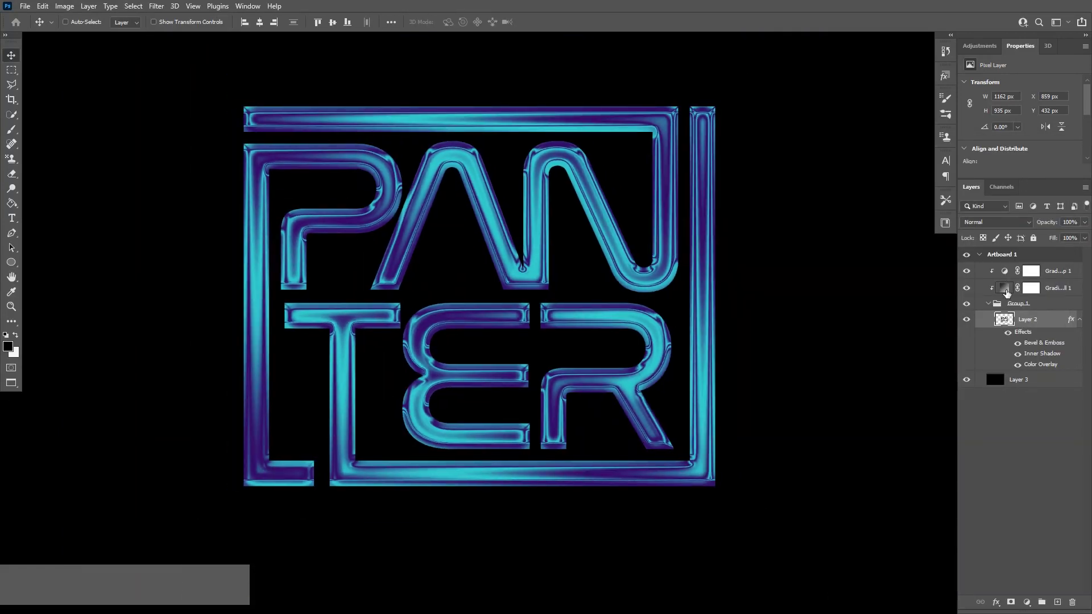
double_click(1005, 291)
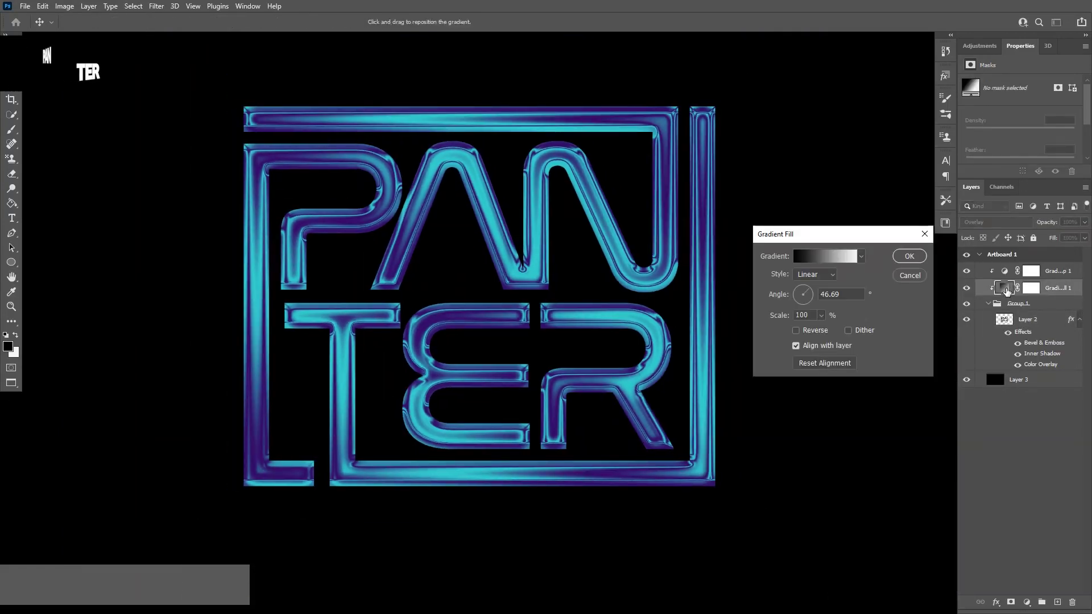
click(803, 290)
drag(805, 294, 804, 292)
click(893, 259)
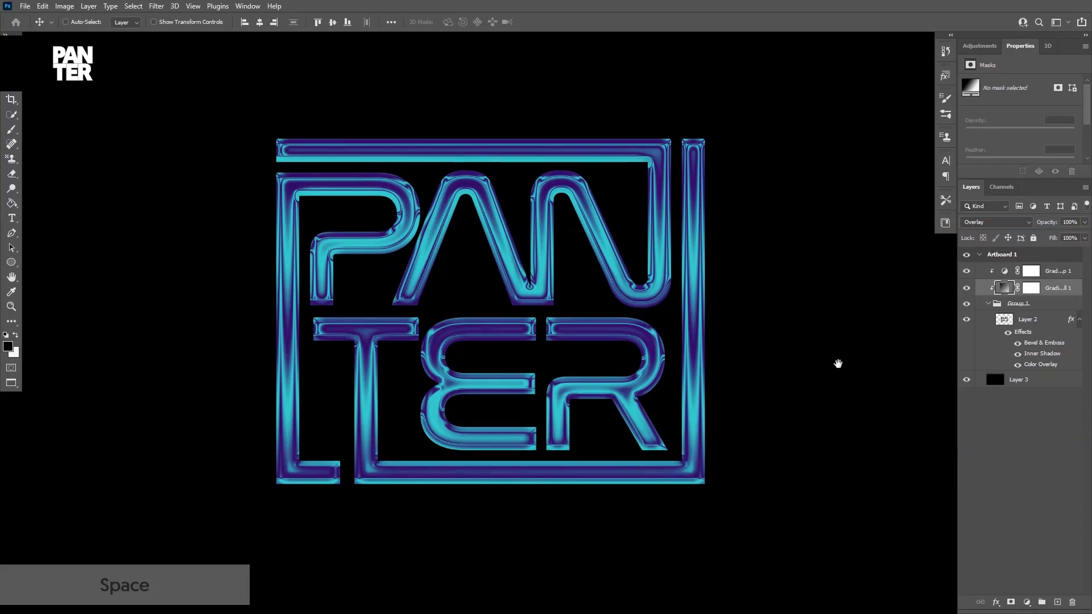